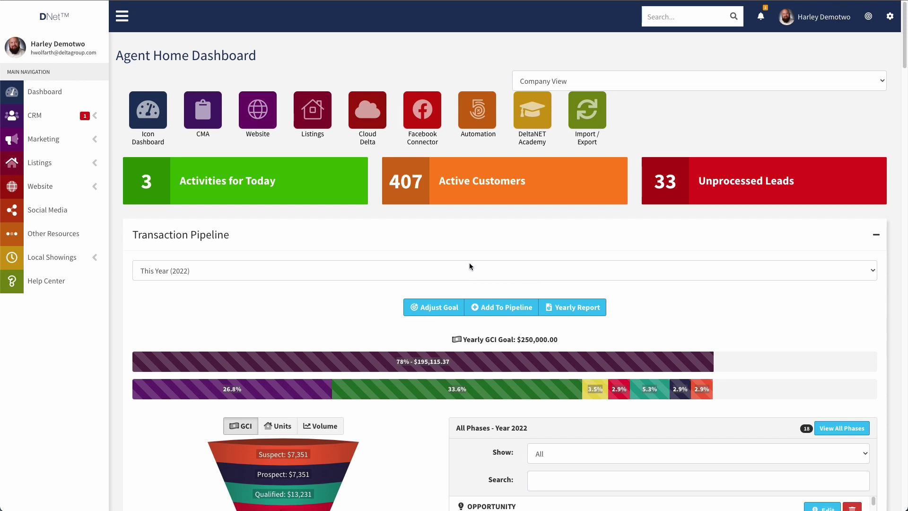
Open the contact import page from the CRM dashboard's customer import/export options
click(37, 116)
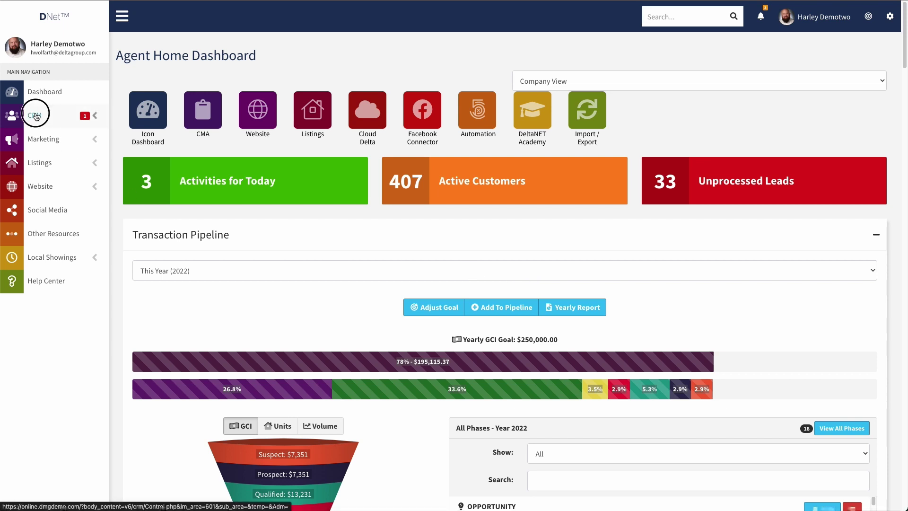
scroll(371, 212, down, 1)
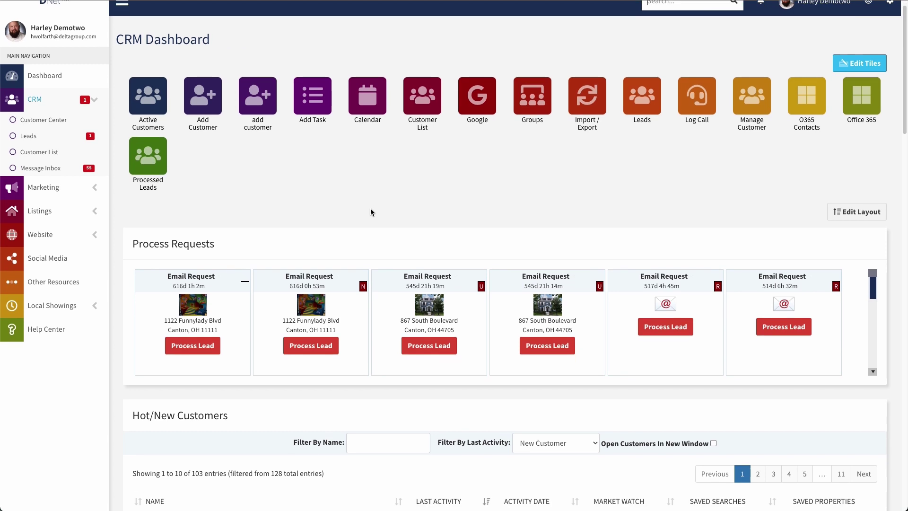
scroll(382, 214, down, 10)
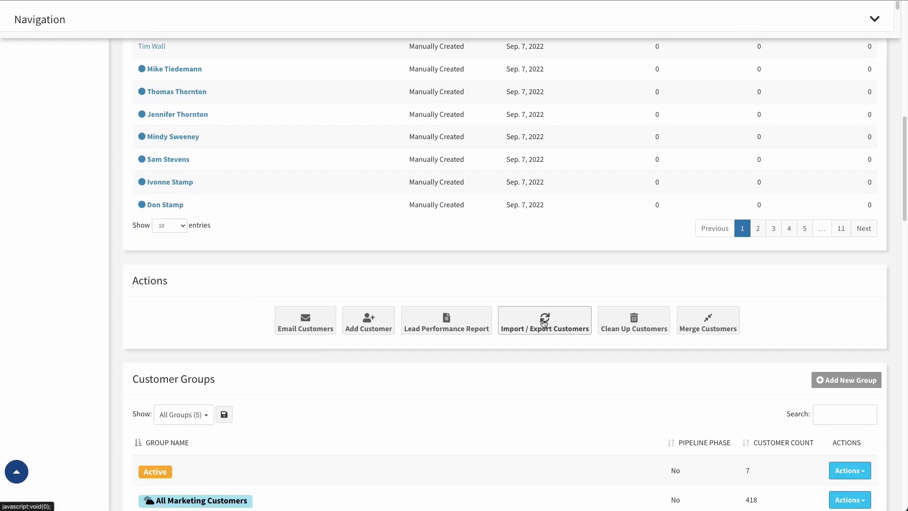
click(545, 324)
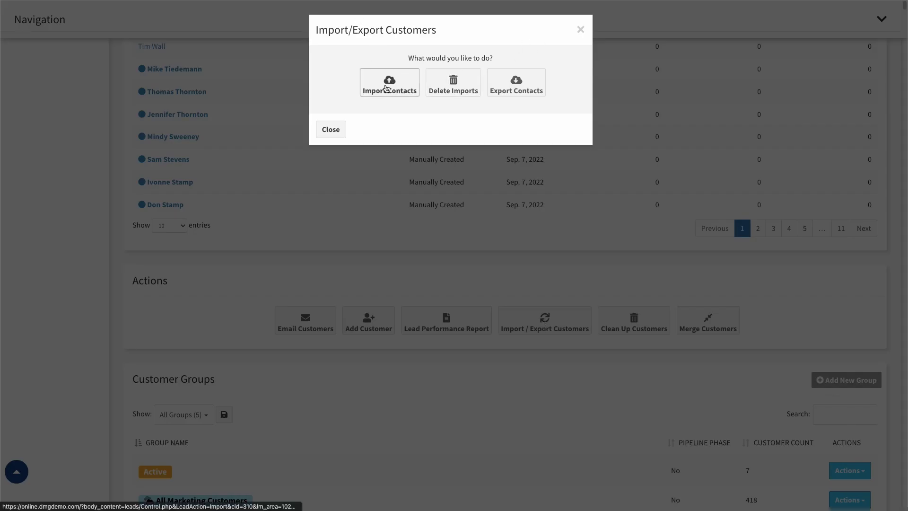
click(387, 88)
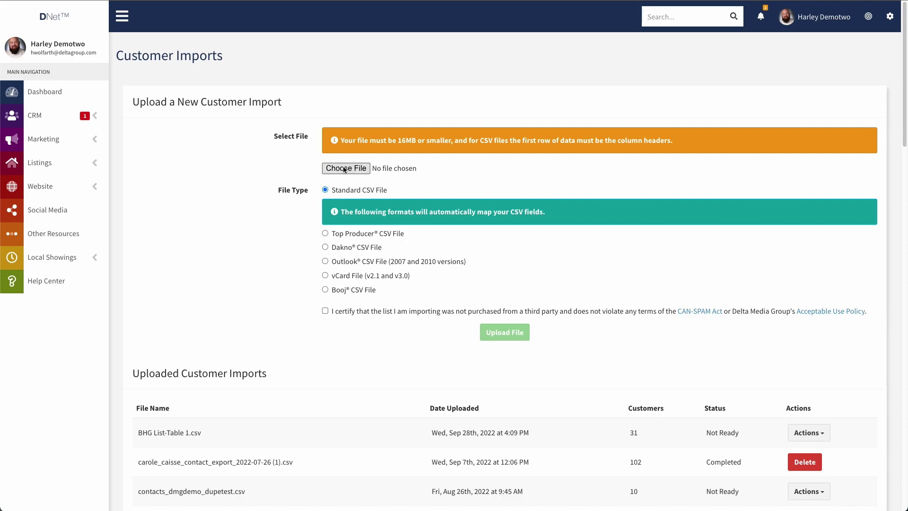
Choose the contacts_dmgdemo_test file from the import folder as the file to upload
click(358, 172)
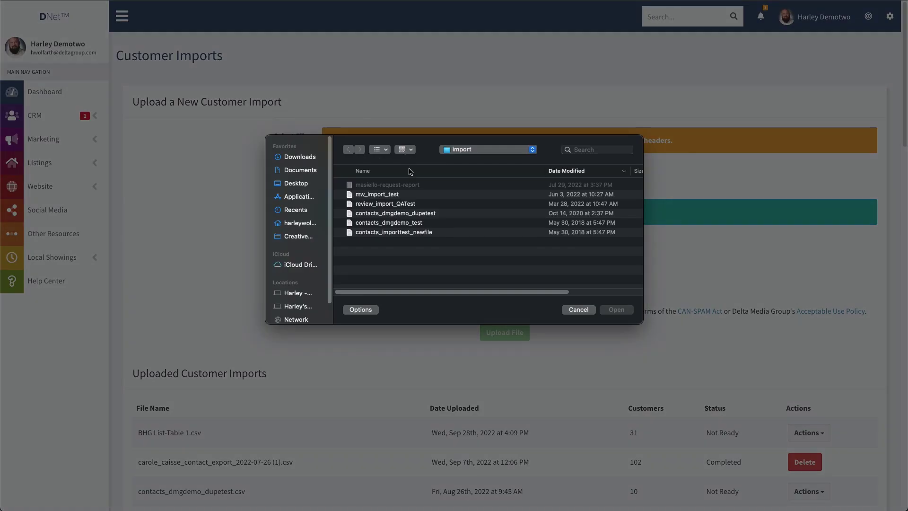
click(383, 224)
click(615, 310)
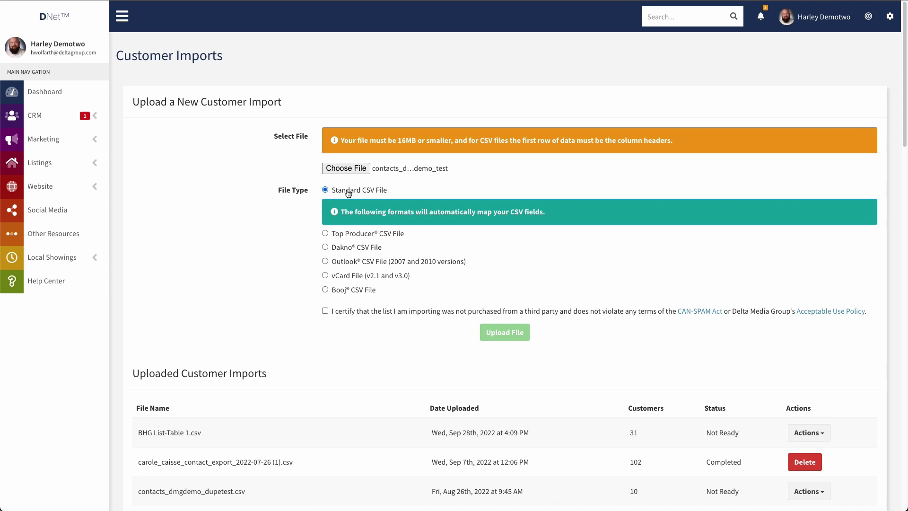
Review the import notes for the Top Producer, Dakno, Outlook, vCard and Booj file types
click(325, 233)
scroll(246, 403, down, 3)
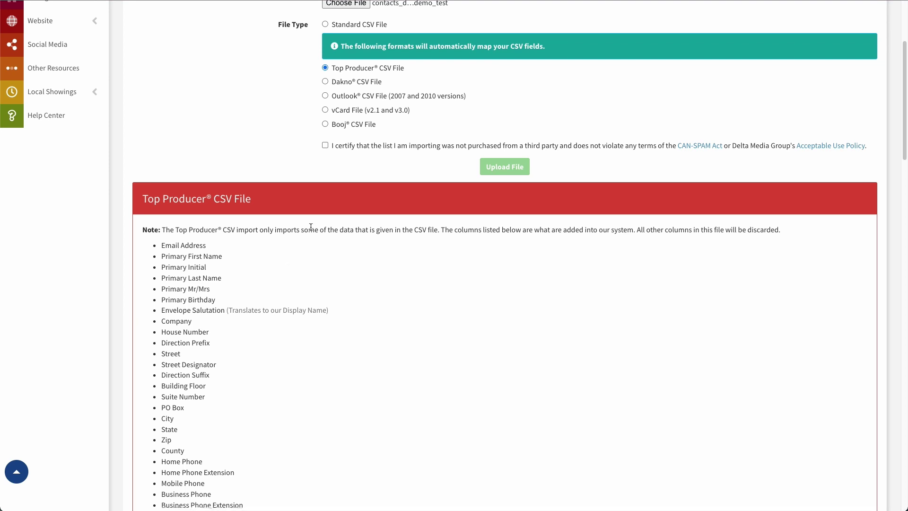
click(324, 83)
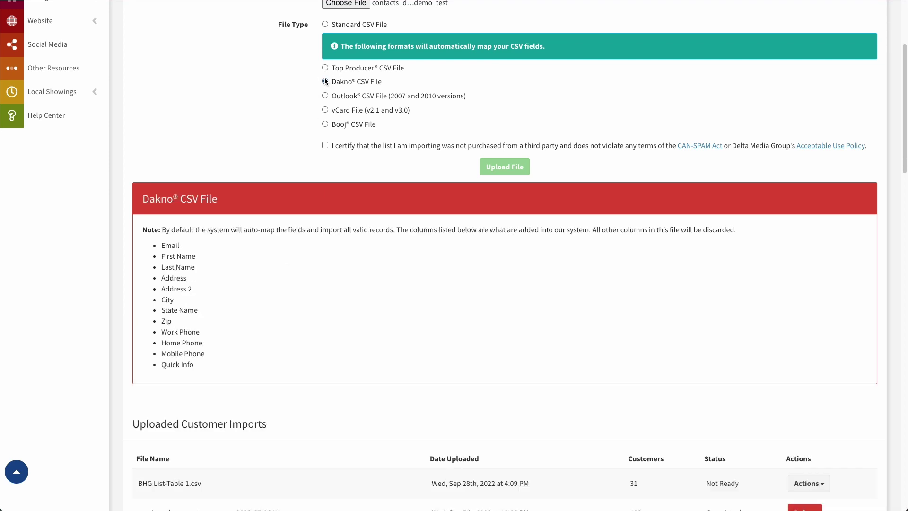
click(325, 96)
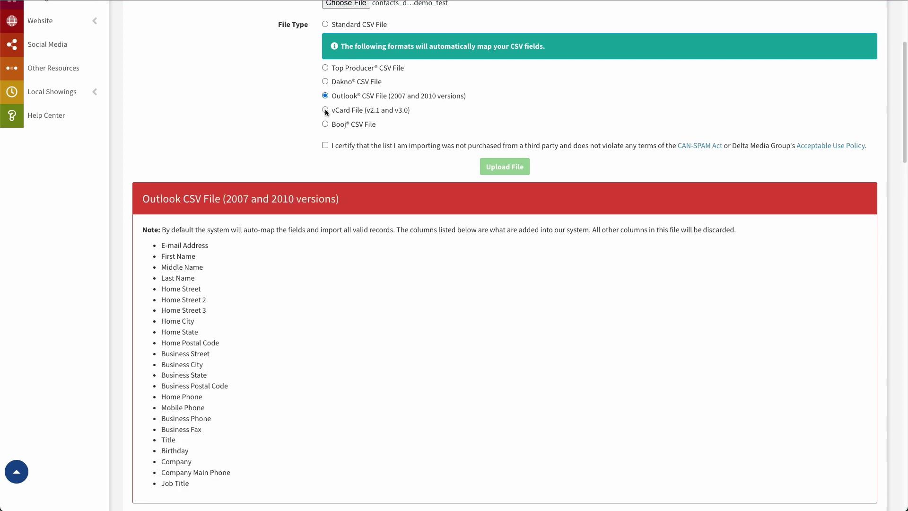
click(325, 110)
click(325, 124)
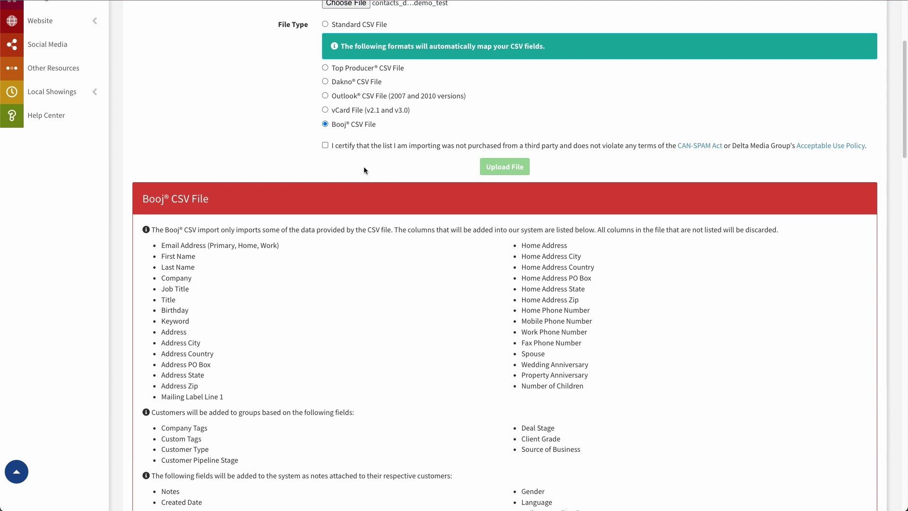
Upload the customer file as a Standard CSV File, certifying that the list complies with the import terms
click(325, 24)
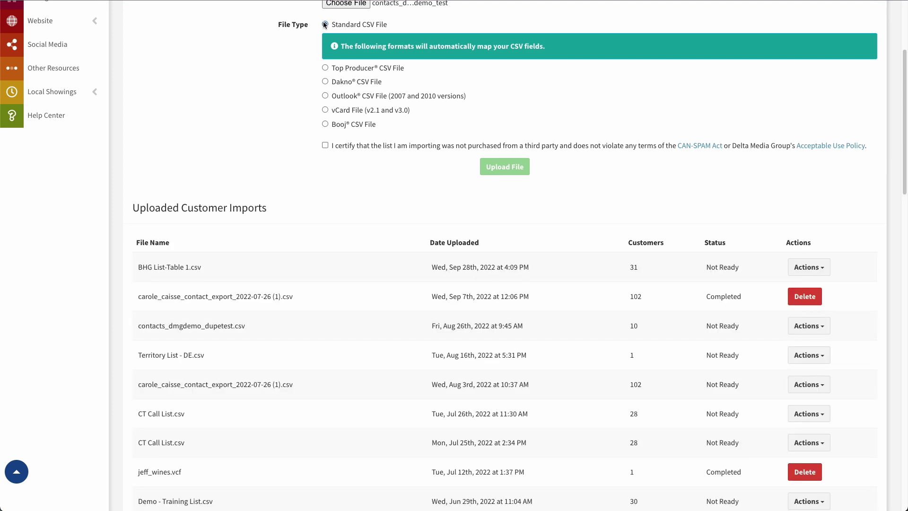
click(325, 145)
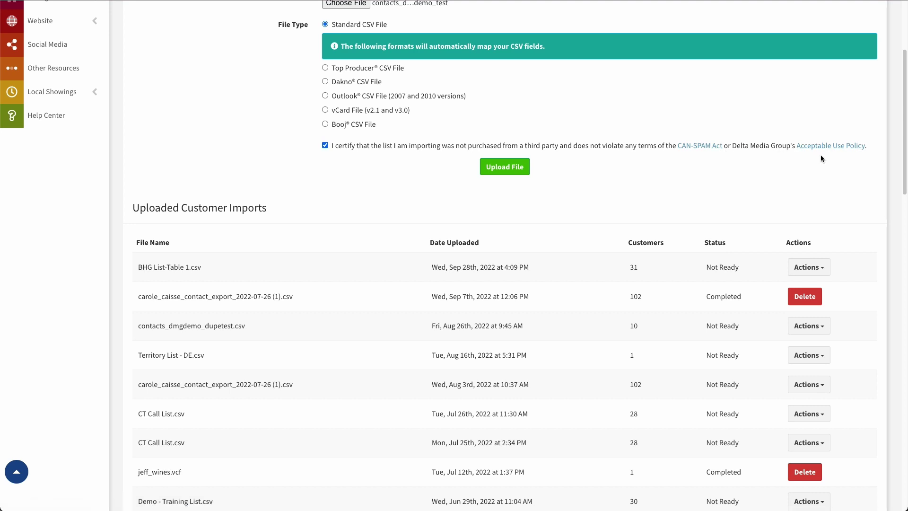
click(502, 167)
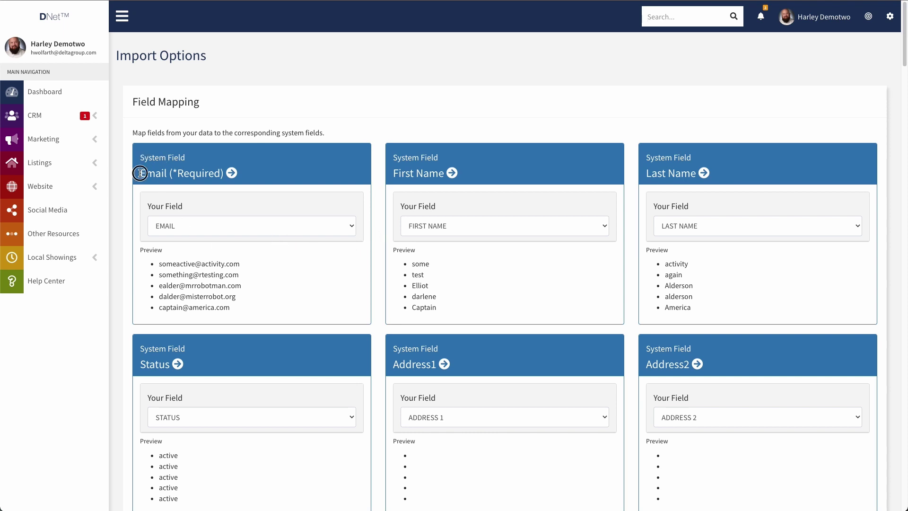
Examine the mappings and previews for the email, name, status and address fields, including the source field choices for Email
drag(141, 173, 171, 175)
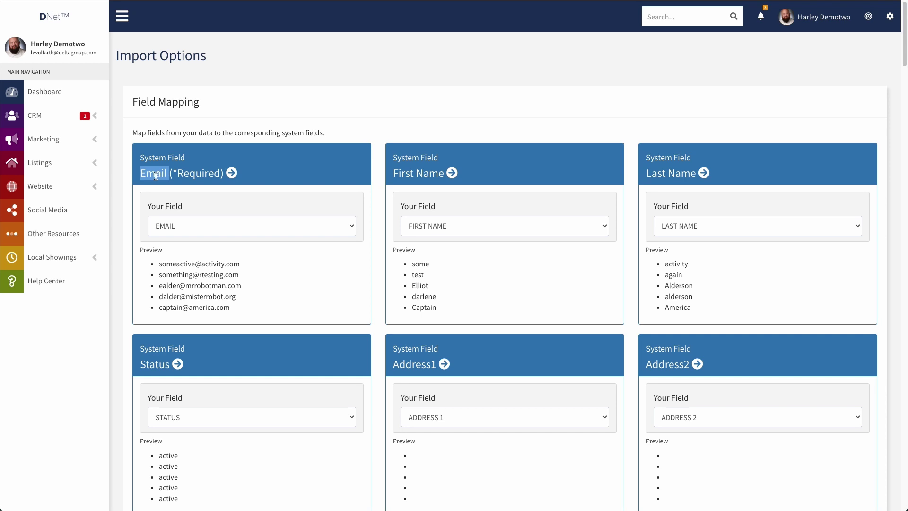
click(204, 224)
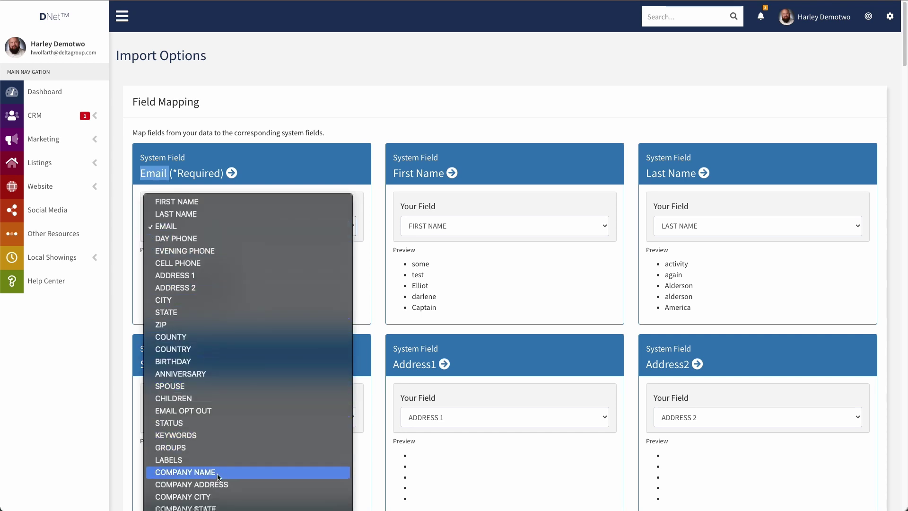
click(194, 227)
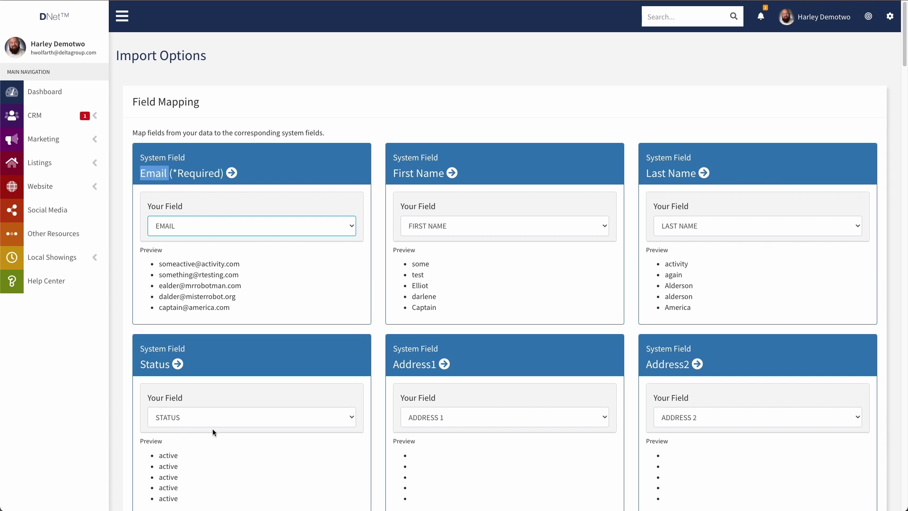
scroll(294, 417, down, 4)
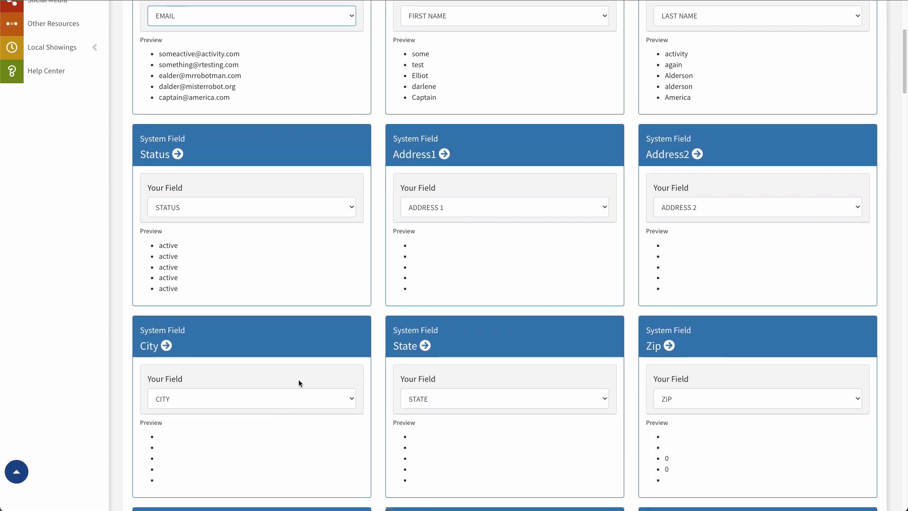
scroll(197, 343, down, 2)
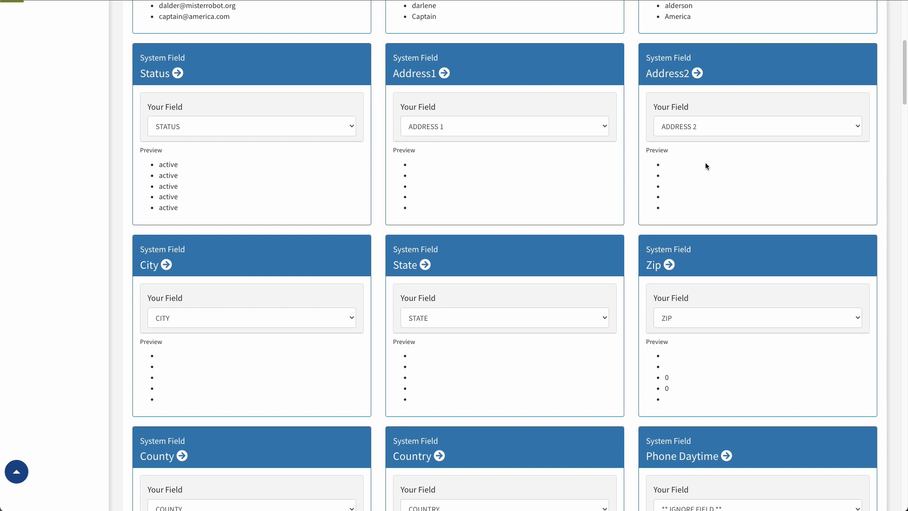
scroll(393, 243, up, 3)
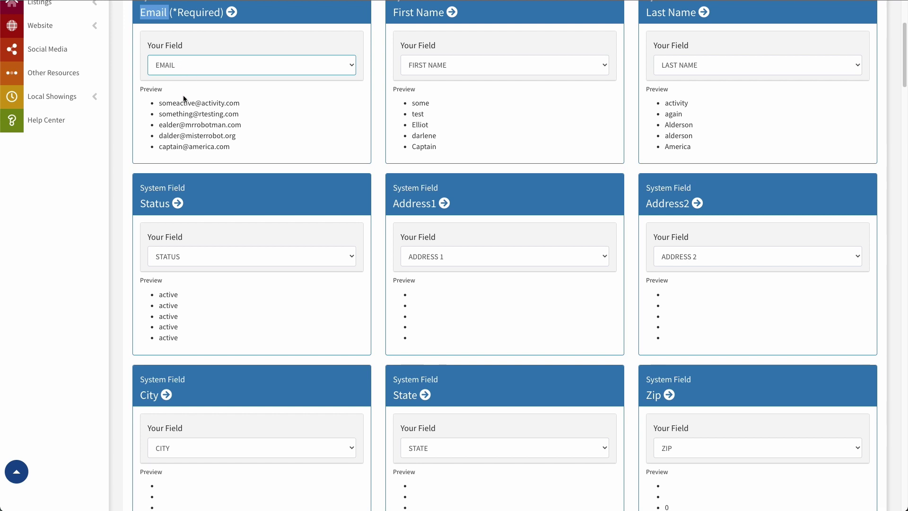
scroll(534, 291, down, 1)
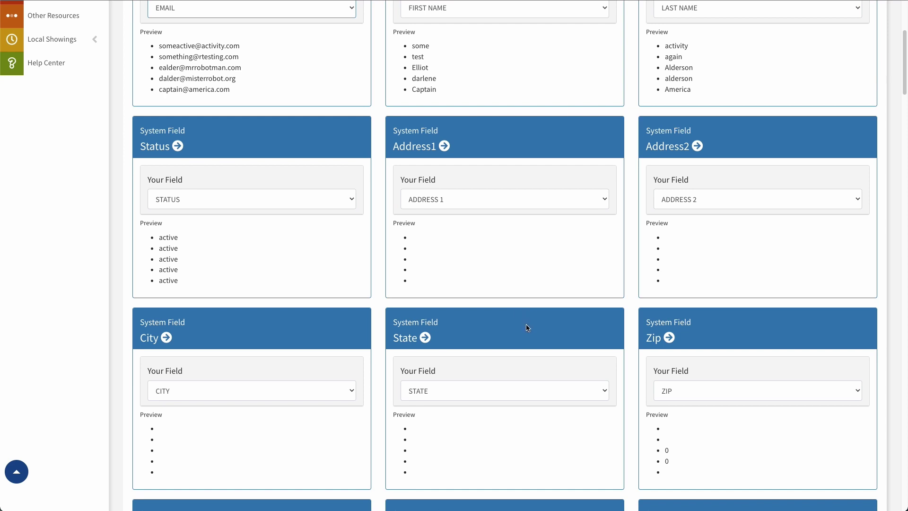
scroll(521, 327, down, 1)
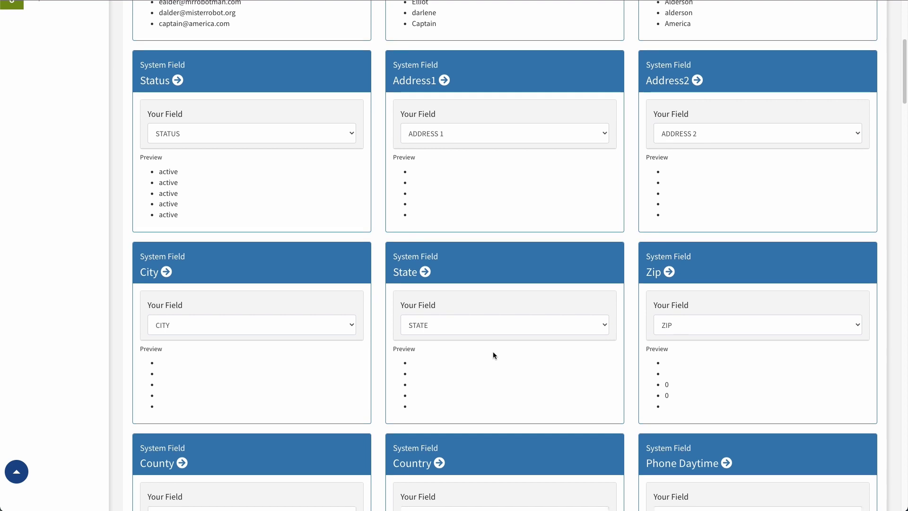
Map the Phone Daytime system field to DAY PHONE
scroll(493, 351, down, 3)
scroll(513, 318, down, 2)
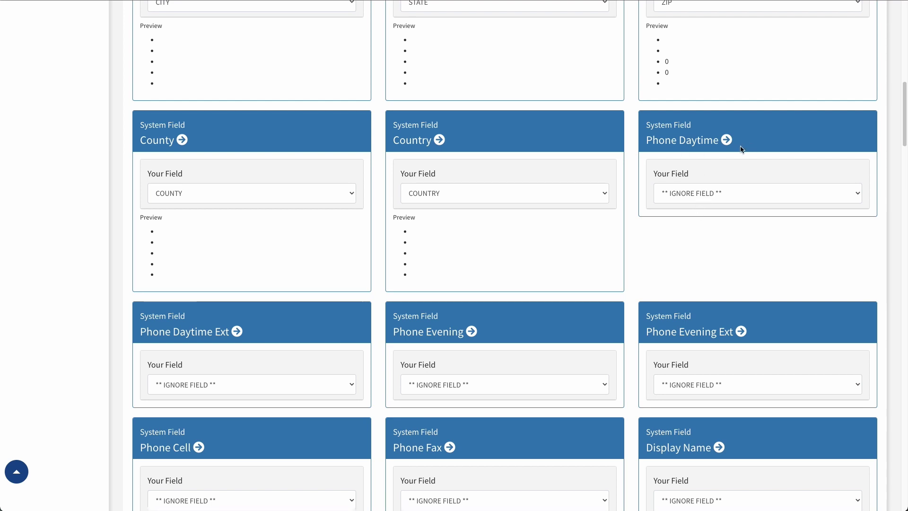
click(709, 192)
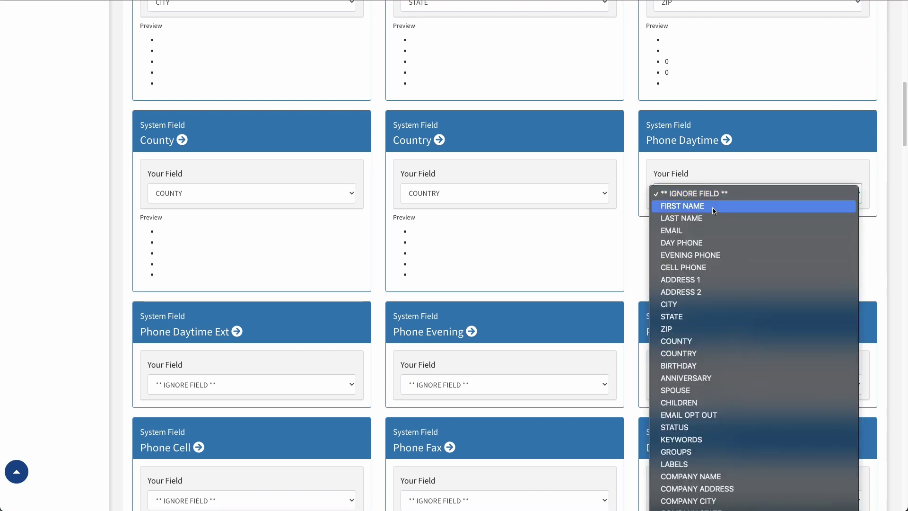
click(674, 244)
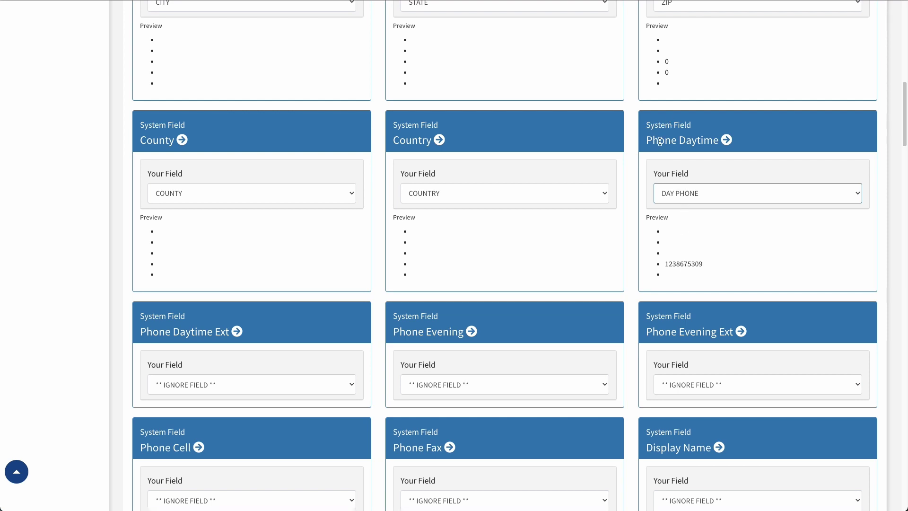
Map the Phone Evening system field to EVENING PHONE and Phone Cell to CELL PHONE
scroll(697, 223, down, 4)
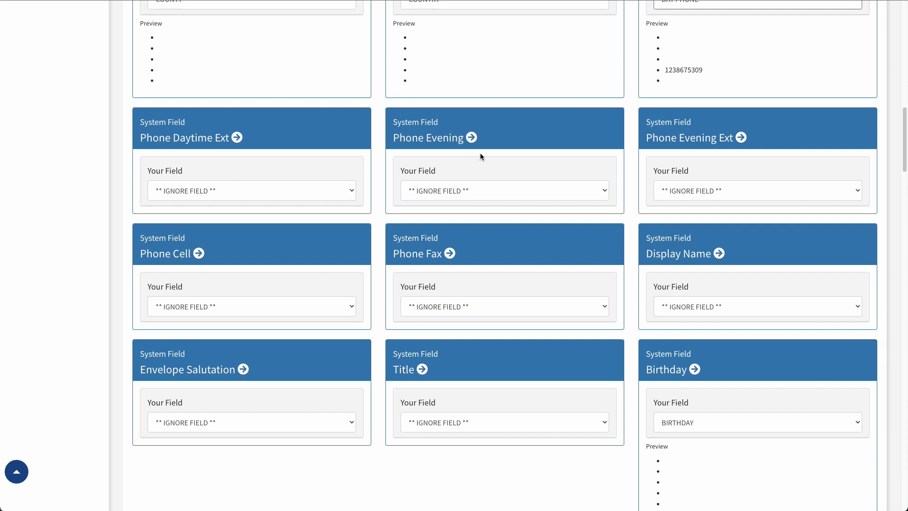
click(490, 191)
click(477, 253)
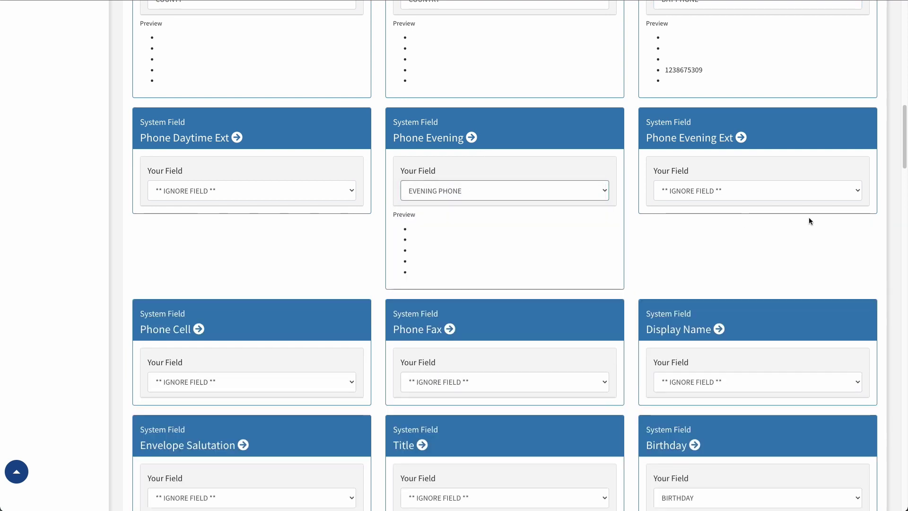
scroll(460, 203, down, 3)
click(245, 216)
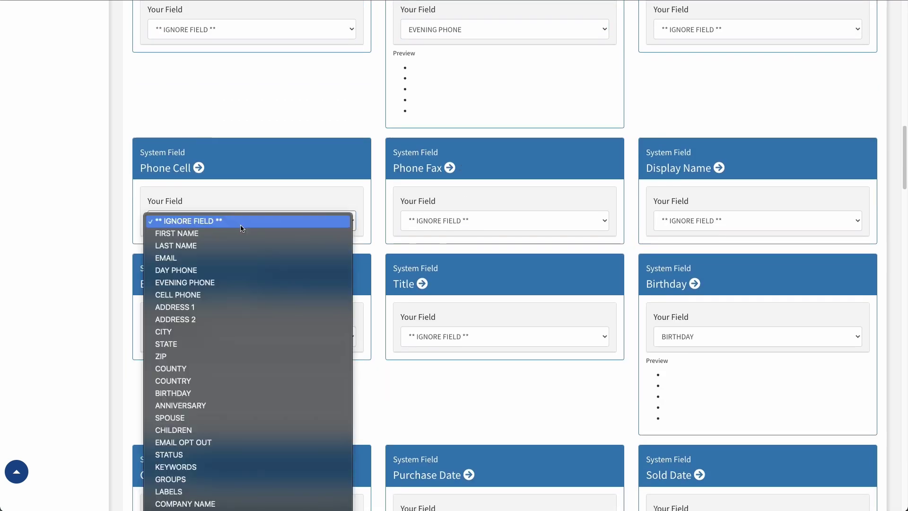
click(314, 293)
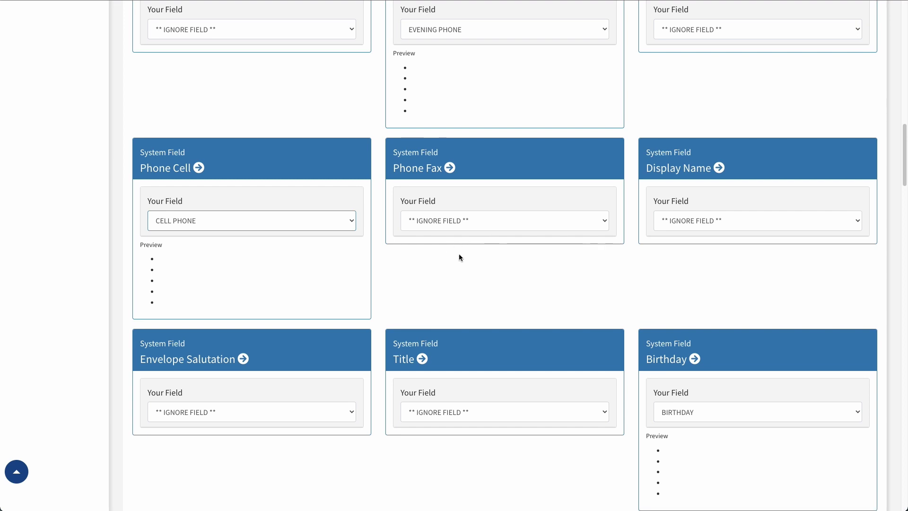
Enable CC Spouse On Email for the Spouse Email system field
scroll(458, 255, down, 3)
scroll(499, 246, down, 8)
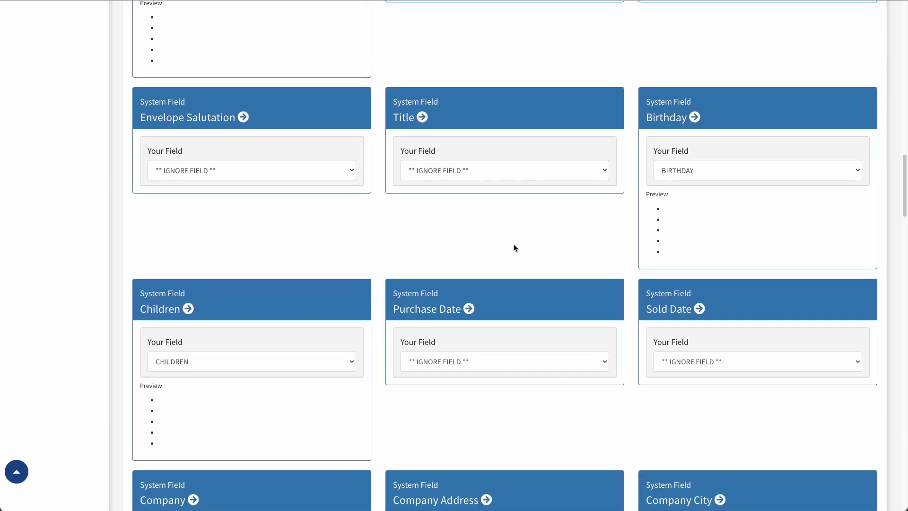
scroll(525, 244, down, 11)
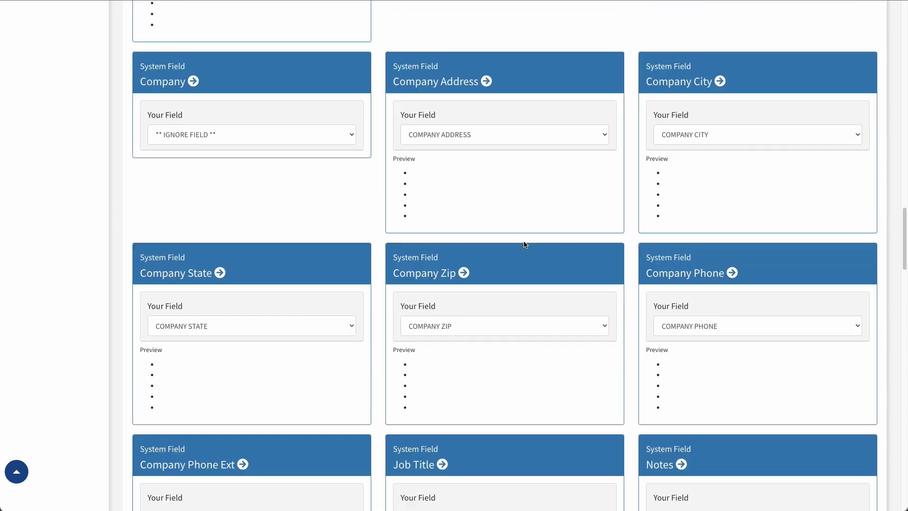
scroll(523, 242, down, 9)
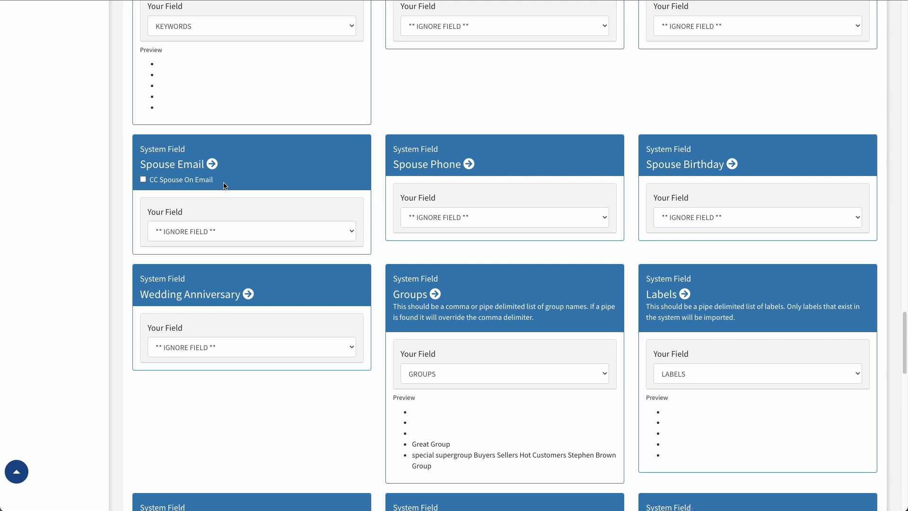
scroll(227, 185, up, 1)
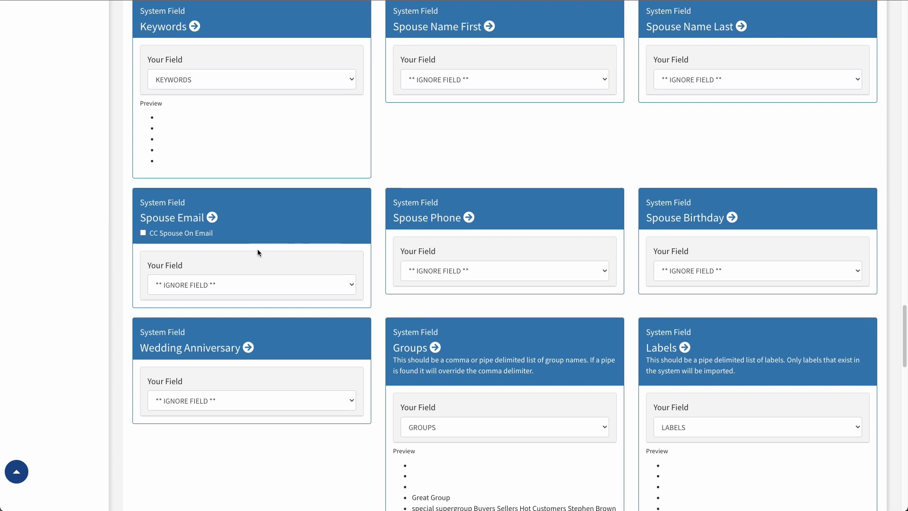
click(143, 233)
Inspect the Groups field preview and highlight the Hot Customers group name in it
scroll(476, 239, down, 5)
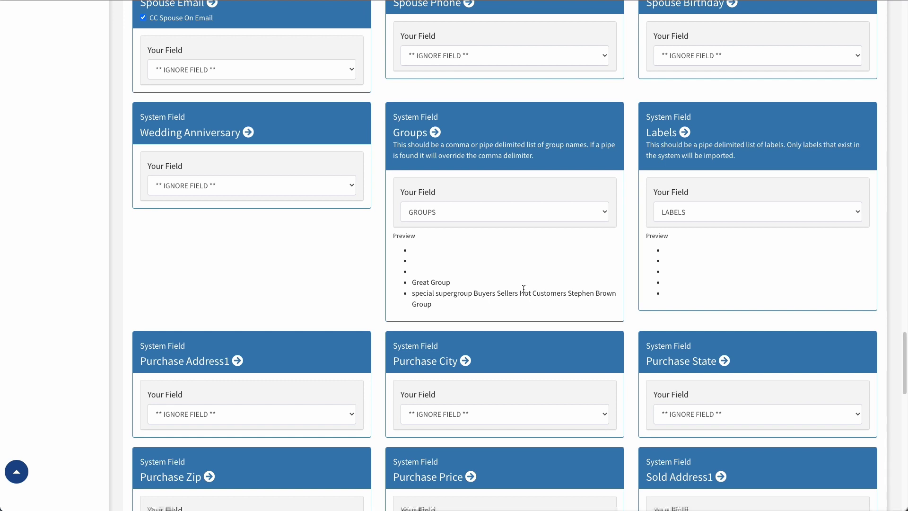
drag(521, 292, 569, 294)
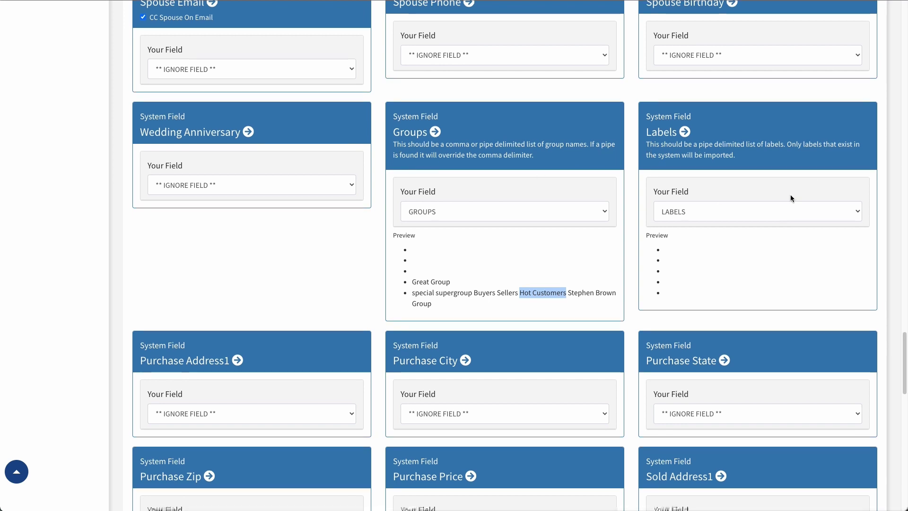
Review the remaining field mappings, from Labels through Email Opt Out, the Groups preview, and the import options
scroll(697, 78, down, 1)
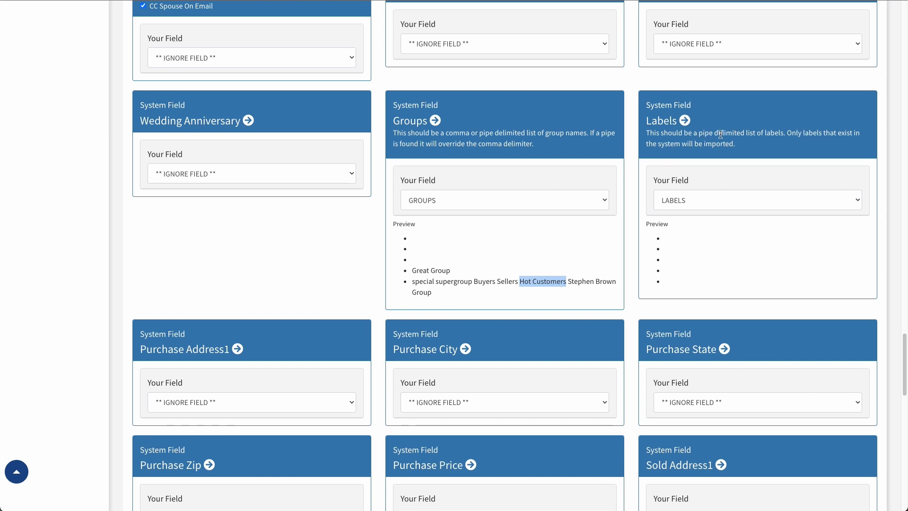
scroll(691, 141, down, 6)
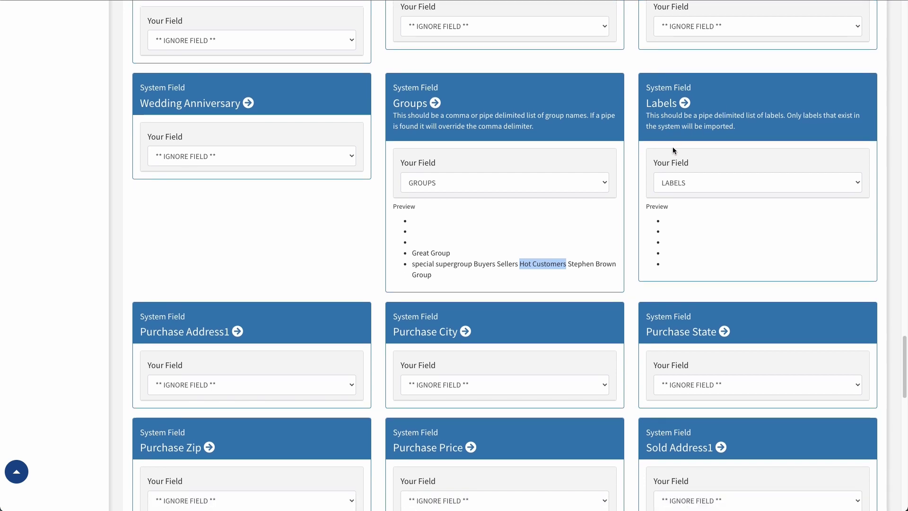
scroll(693, 140, down, 9)
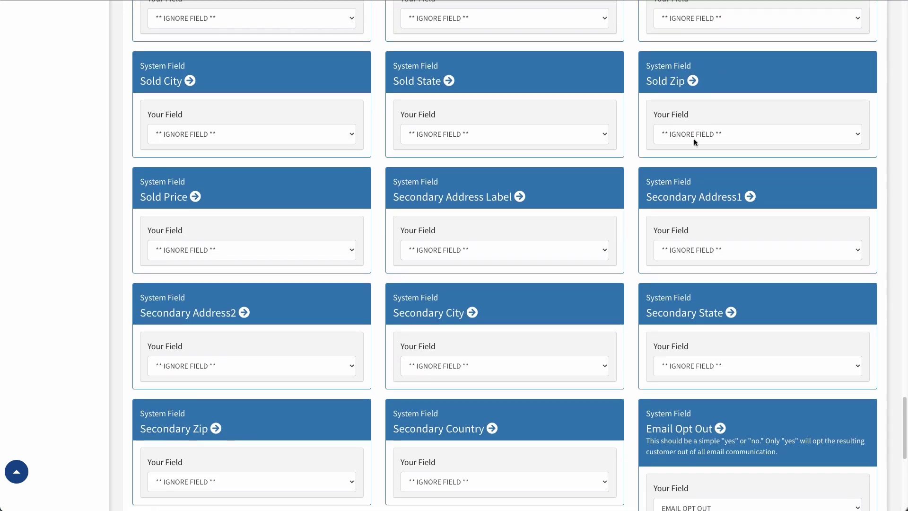
scroll(697, 140, down, 1)
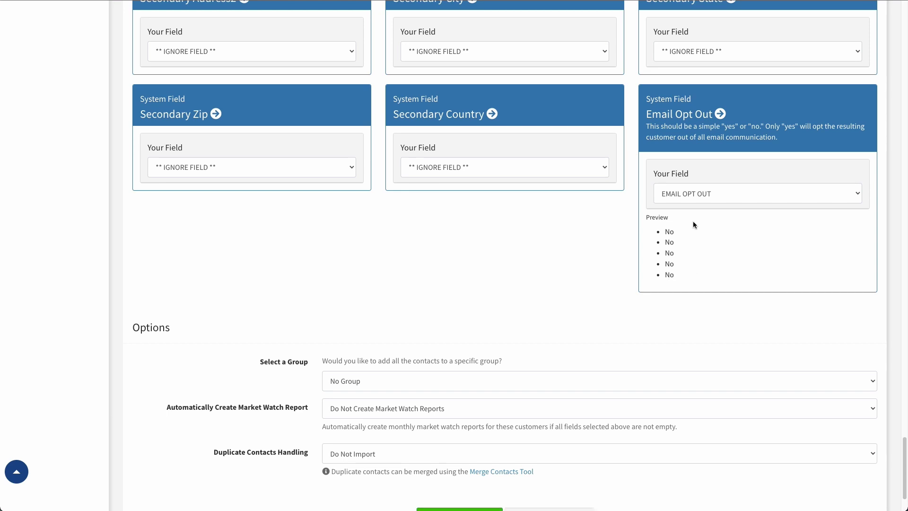
scroll(503, 313, down, 2)
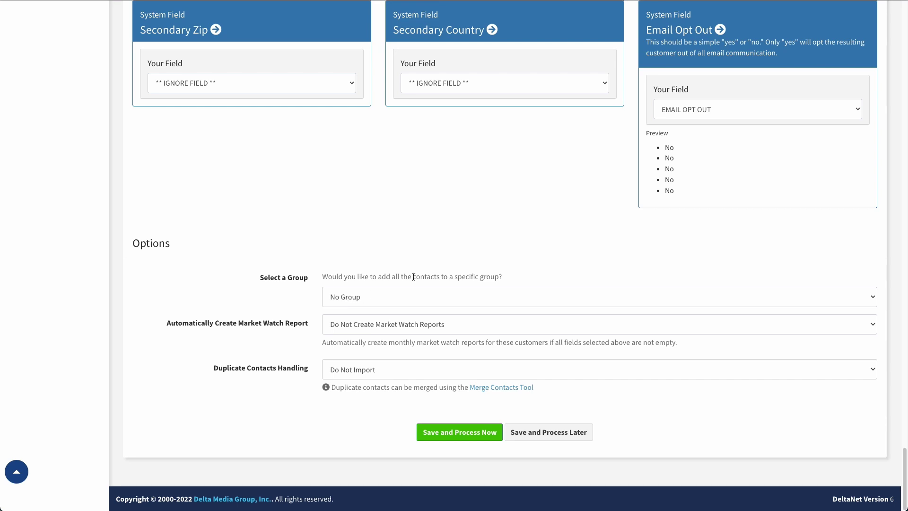
scroll(501, 251, up, 15)
scroll(499, 255, up, 1)
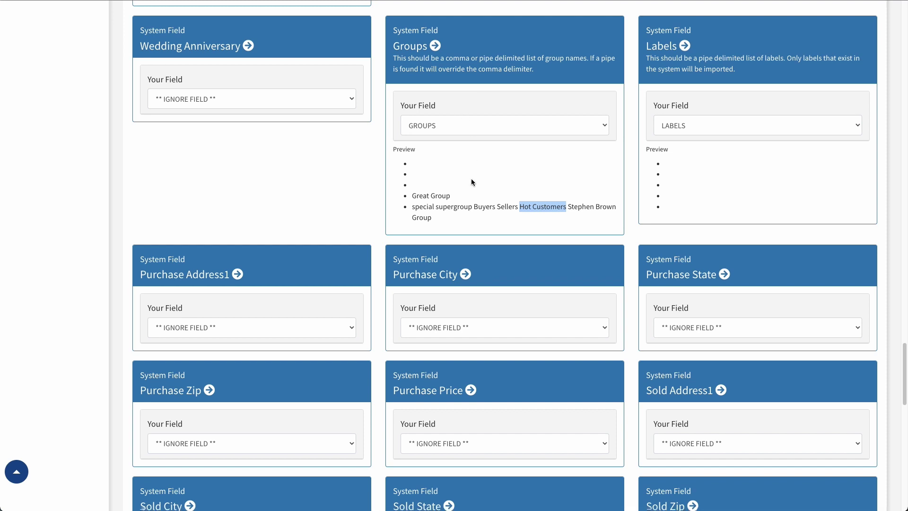
scroll(471, 178, down, 13)
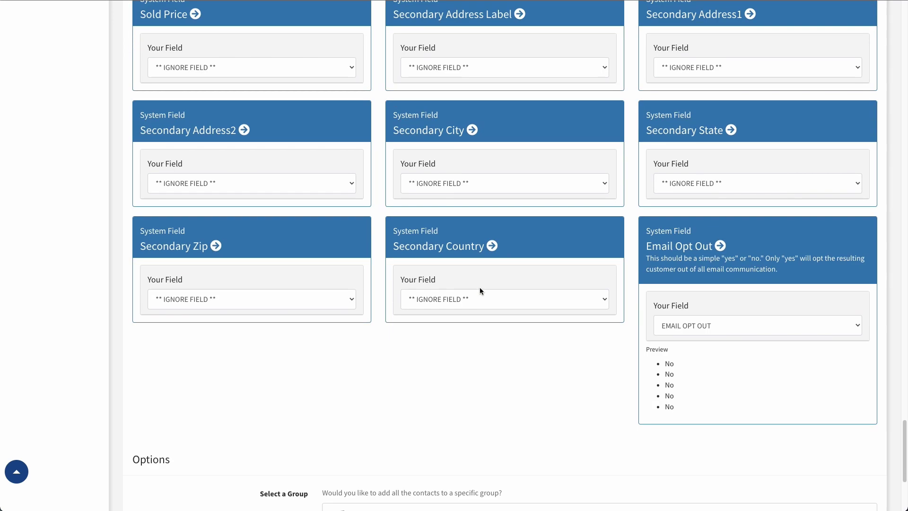
scroll(479, 288, down, 5)
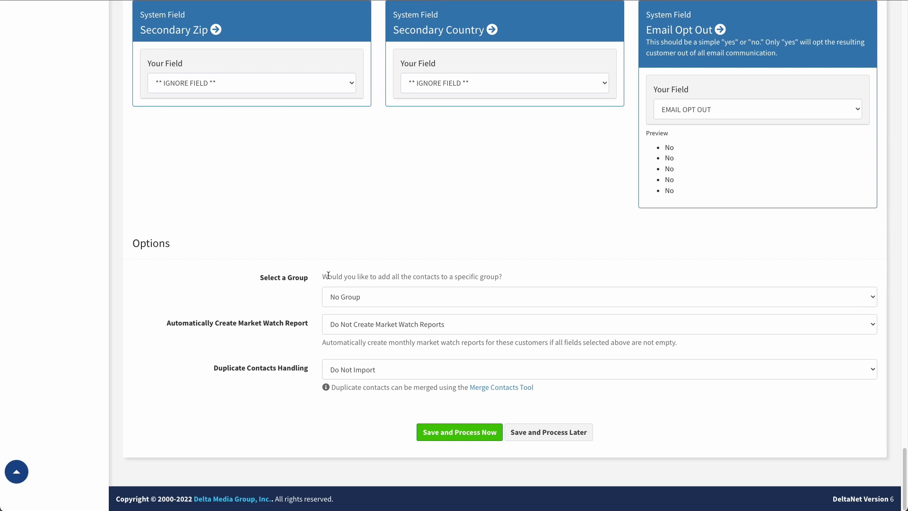
Set the group for all imported contacts to * New Group *
click(356, 296)
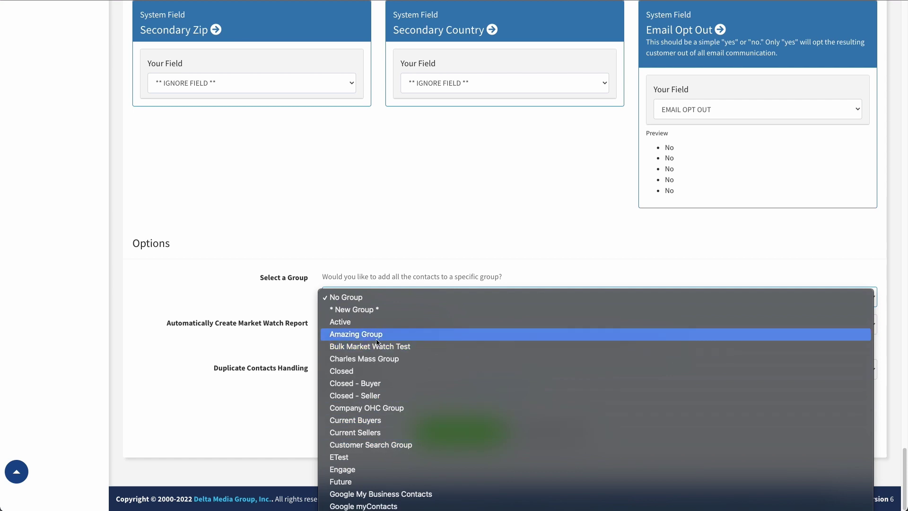
click(366, 311)
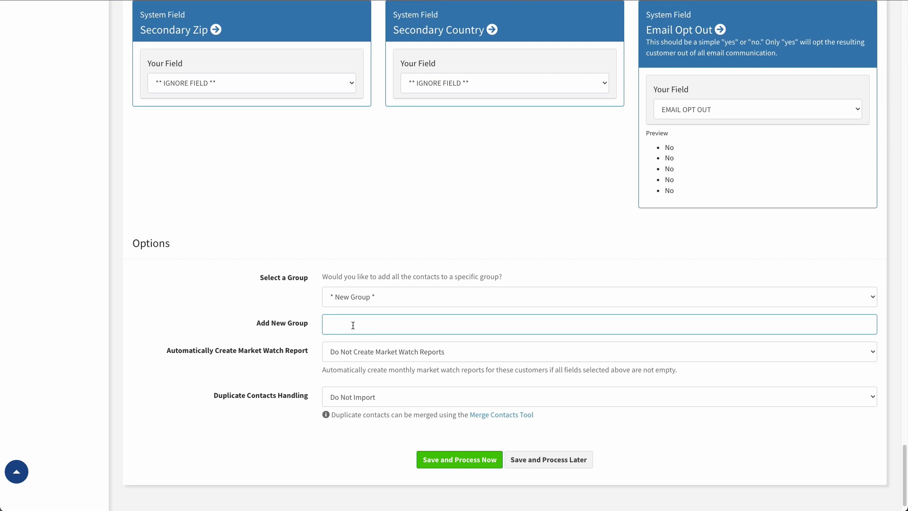
scroll(352, 325, down, 1)
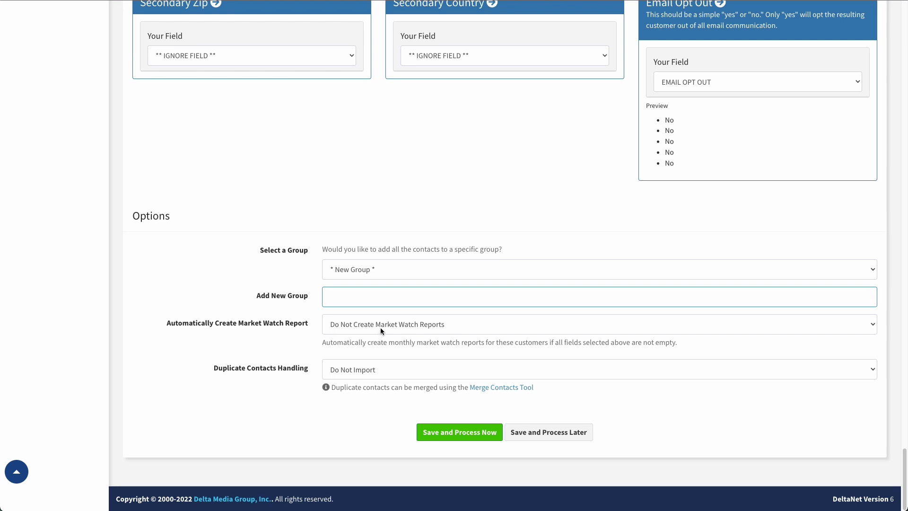
Check the mappings of the Address, City, State and Zip system fields before configuring the market watch reports
scroll(343, 325, up, 20)
scroll(352, 327, up, 15)
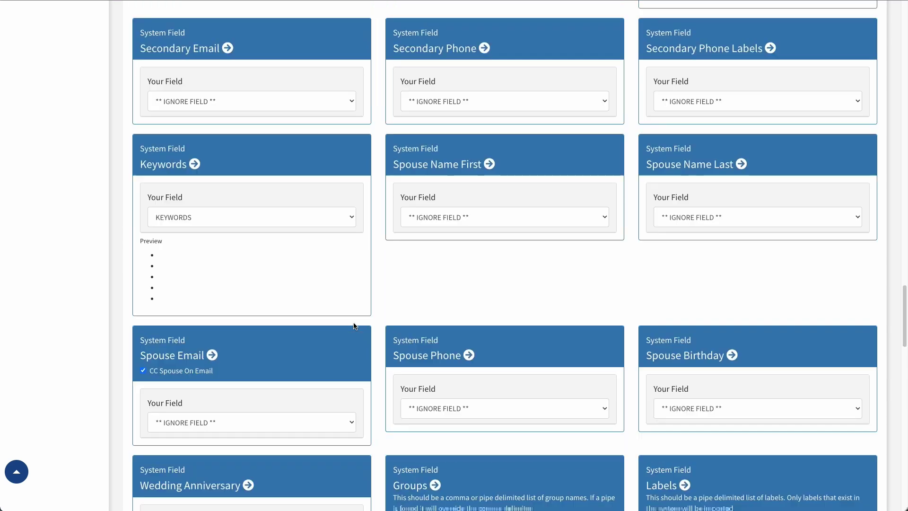
scroll(359, 332, up, 15)
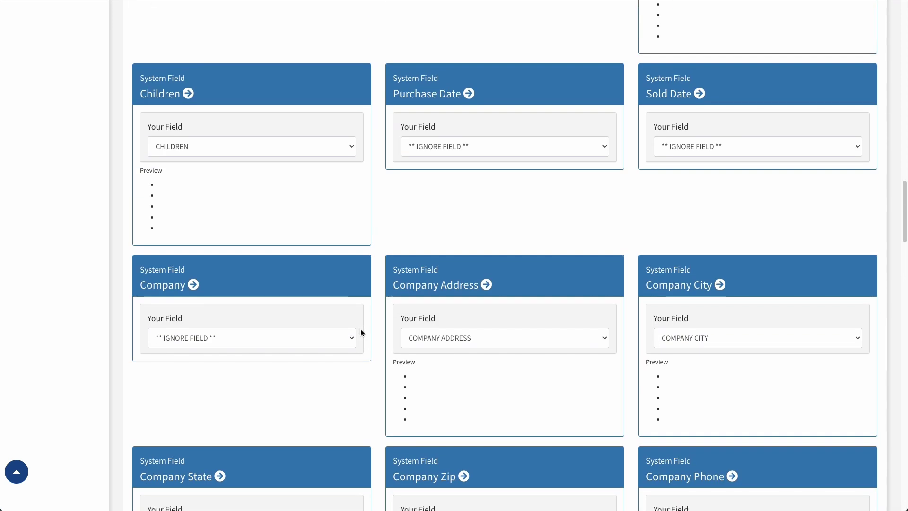
scroll(399, 336, up, 1)
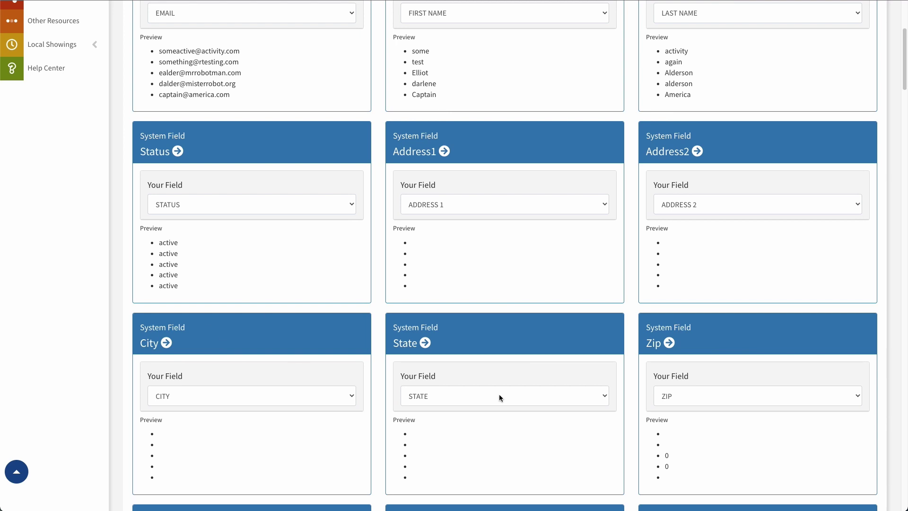
scroll(500, 287, down, 20)
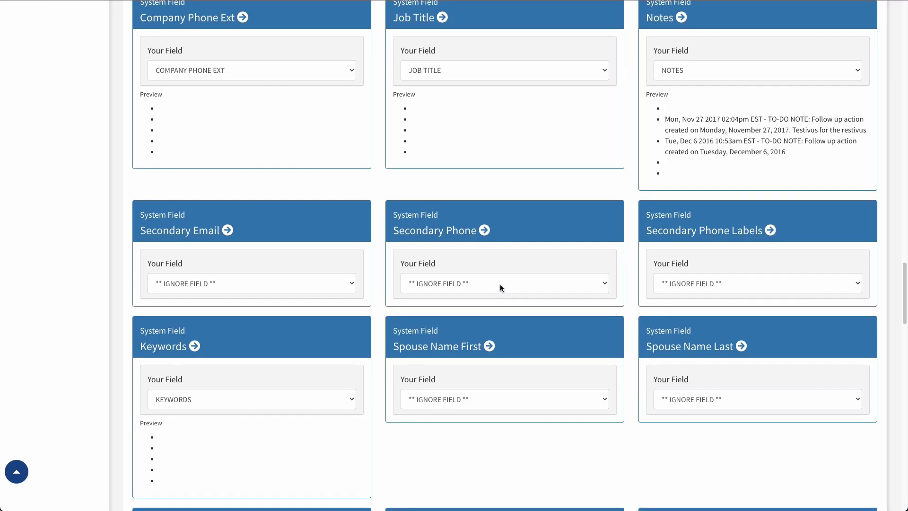
scroll(501, 285, down, 10)
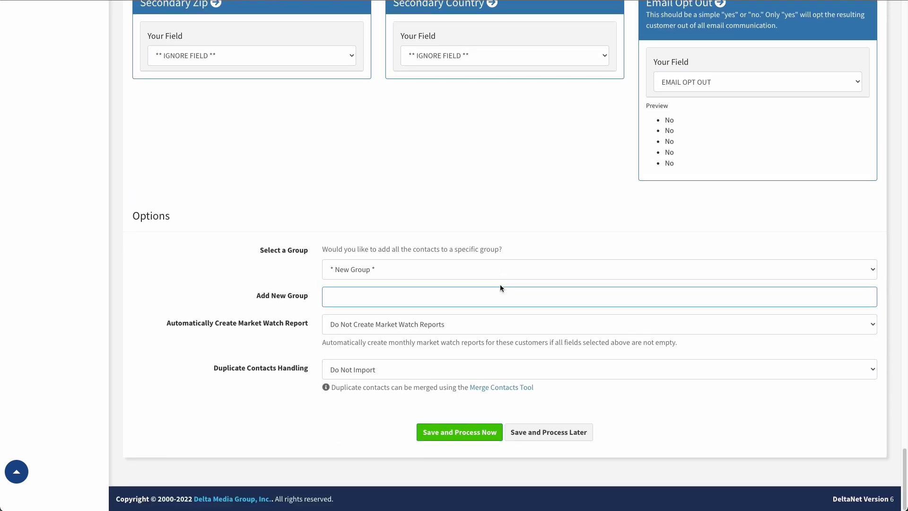
Try basing the automatic market watch reports on "City, State" and on "Zip Code, State"
click(372, 325)
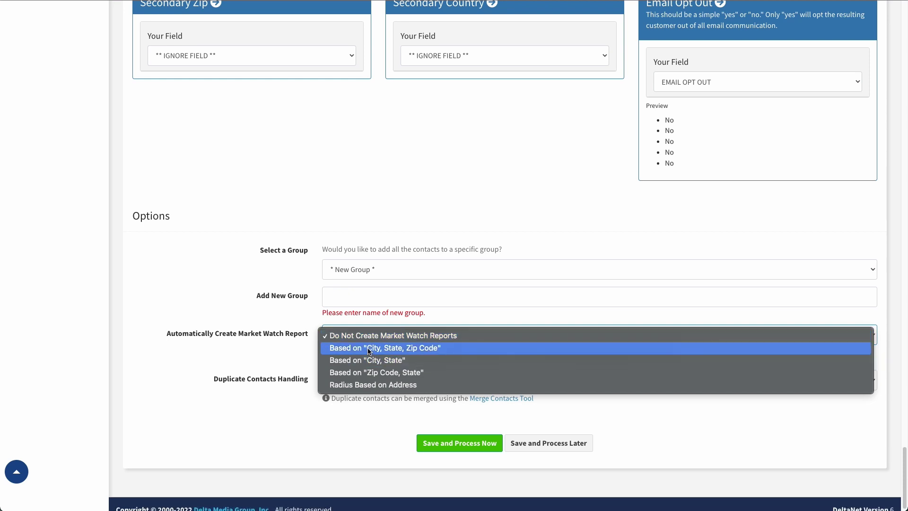
click(384, 361)
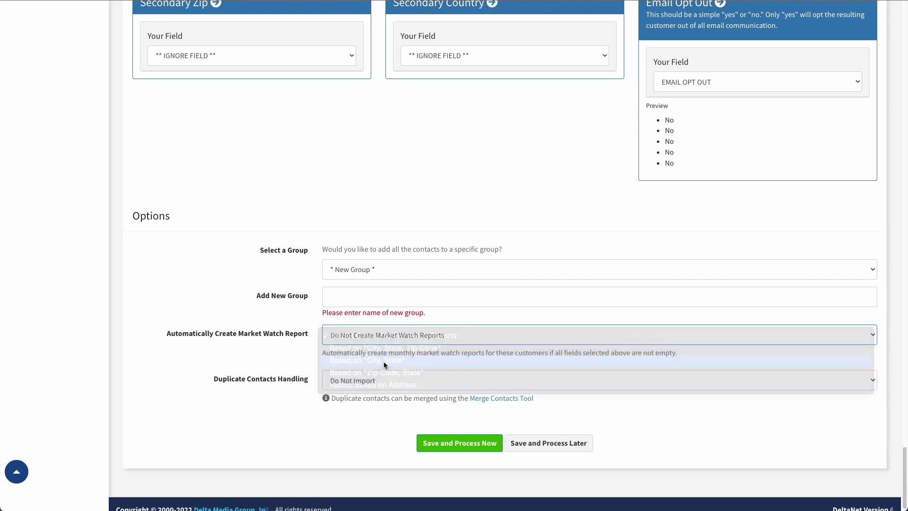
click(385, 341)
click(385, 347)
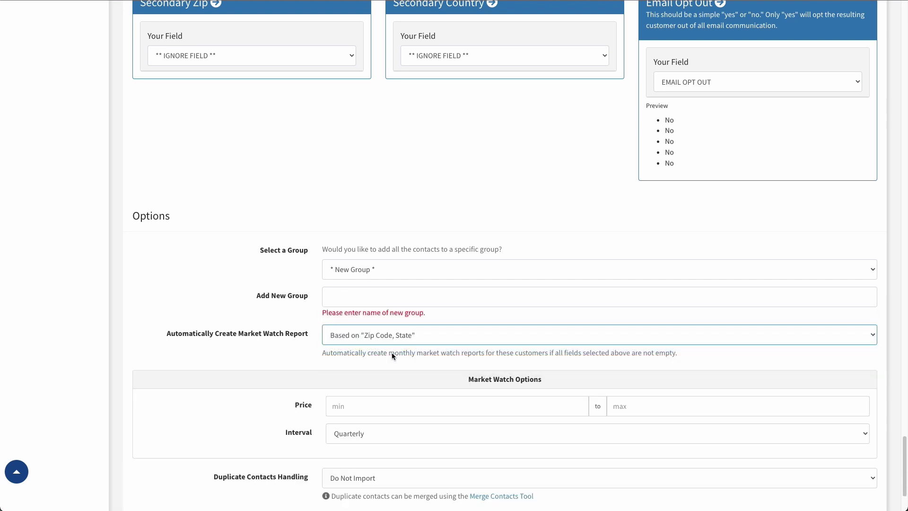
Set Automatically Create Market Watch Report to Radius Based on Address
click(374, 334)
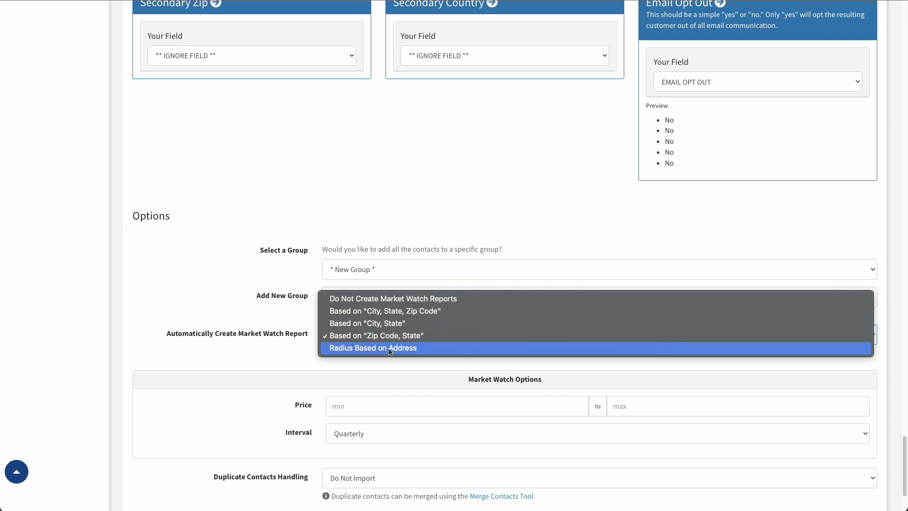
click(389, 349)
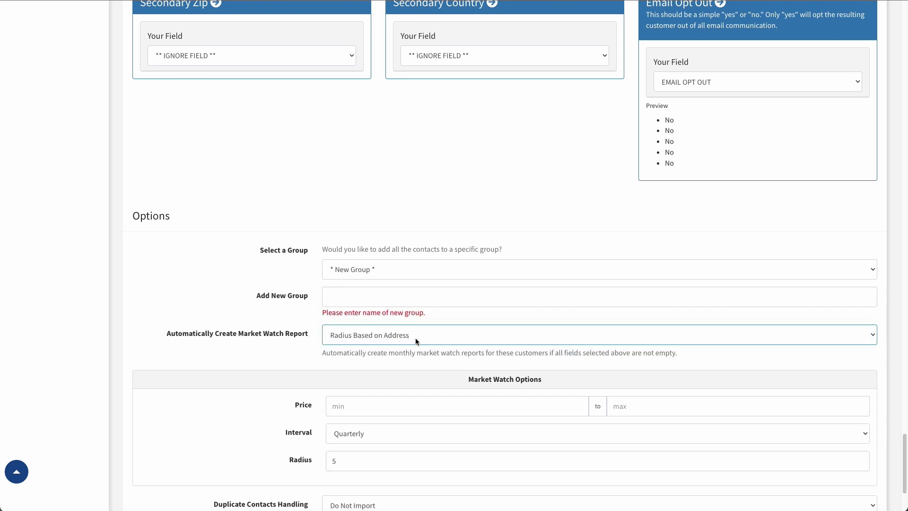
scroll(412, 332, down, 3)
click(362, 200)
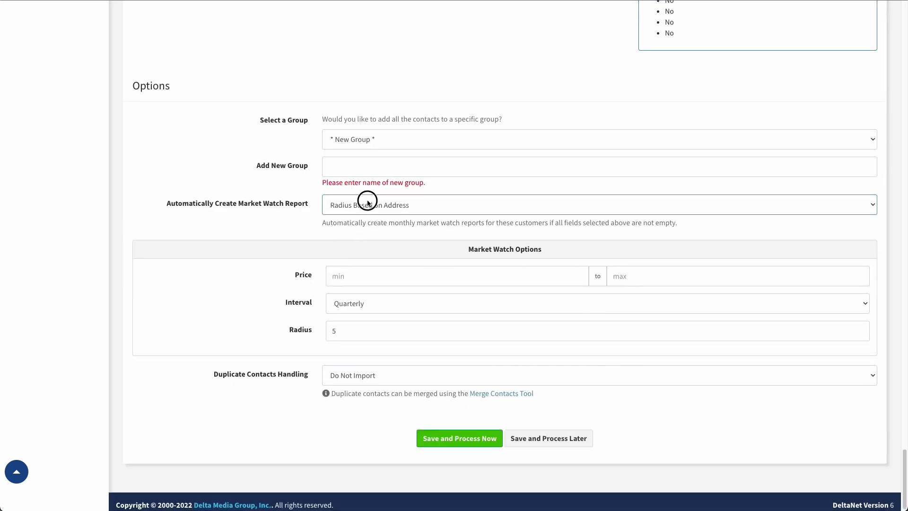
click(363, 193)
click(368, 226)
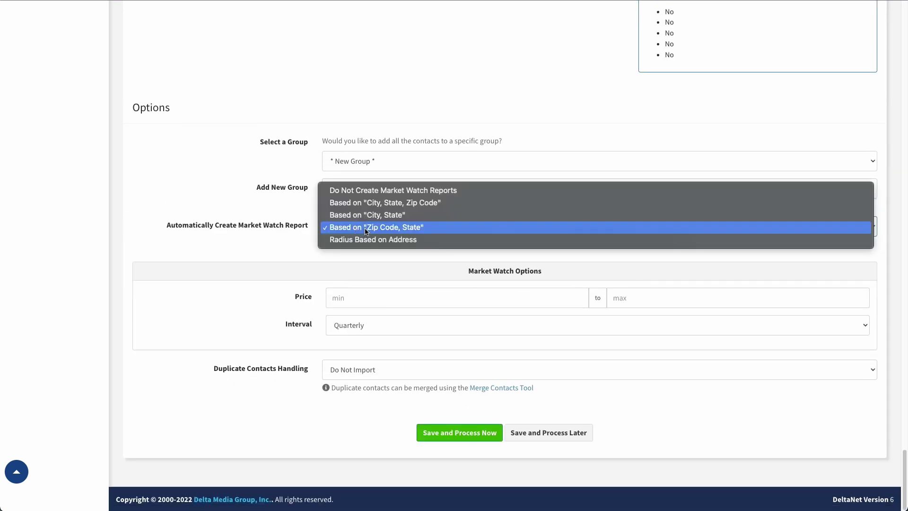
click(367, 240)
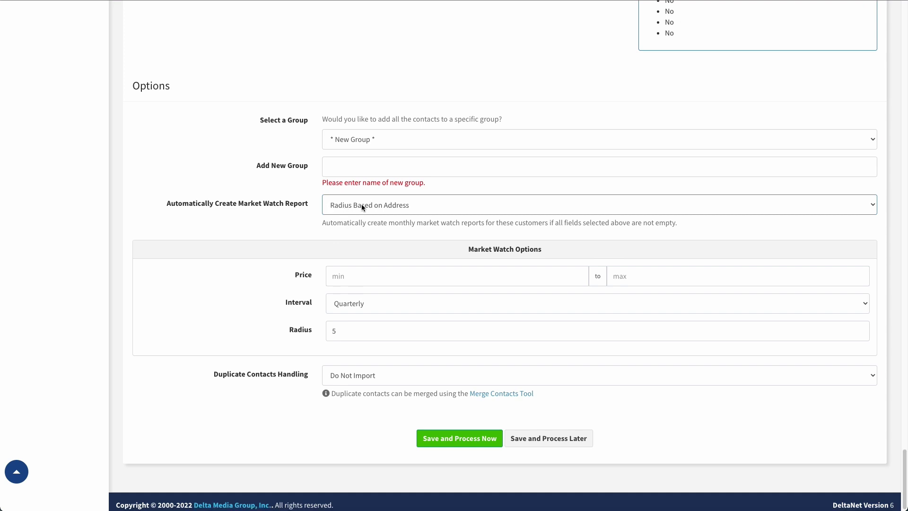
Examine the minimum and maximum price fields and the available Interval choices in the Market Watch Options
click(353, 277)
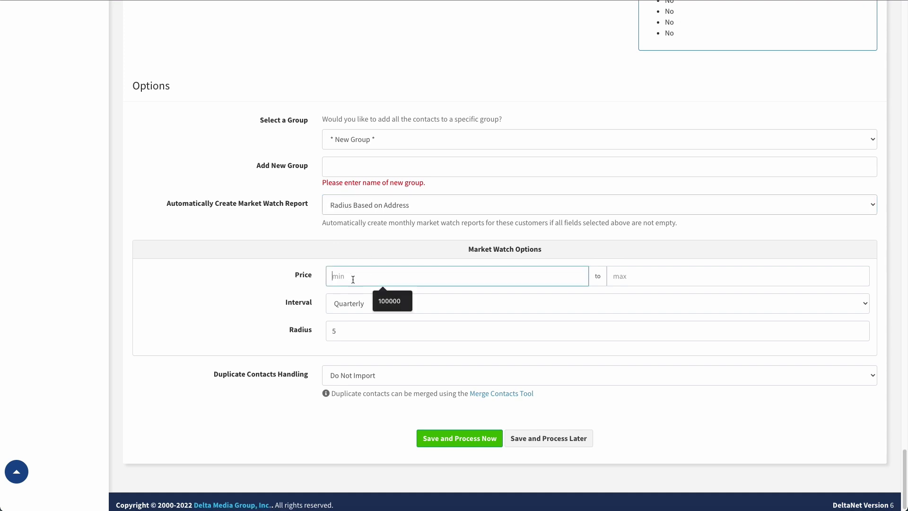
click(654, 274)
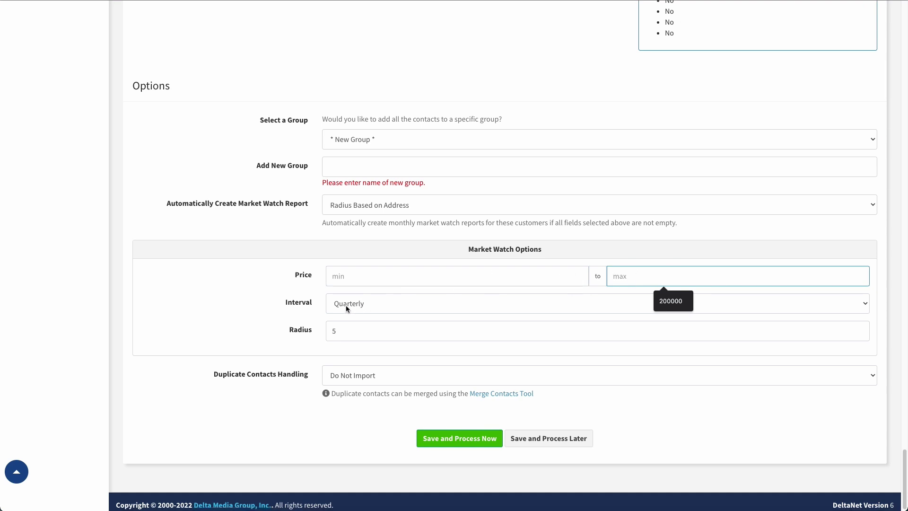
click(377, 302)
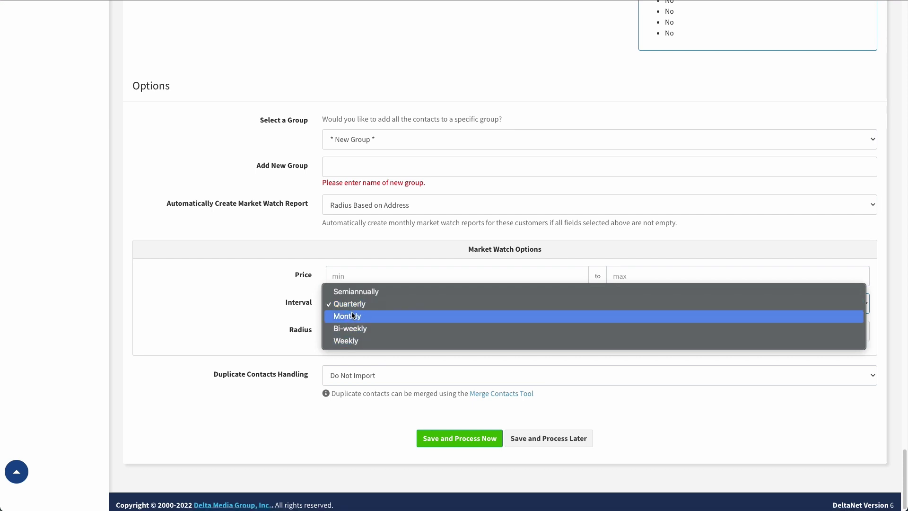
click(257, 301)
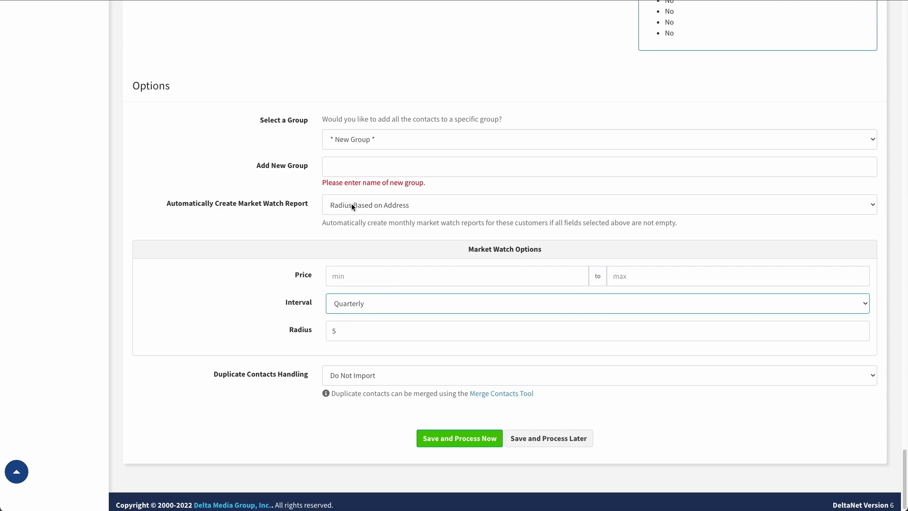
Set the market watch Radius to 10
click(369, 331)
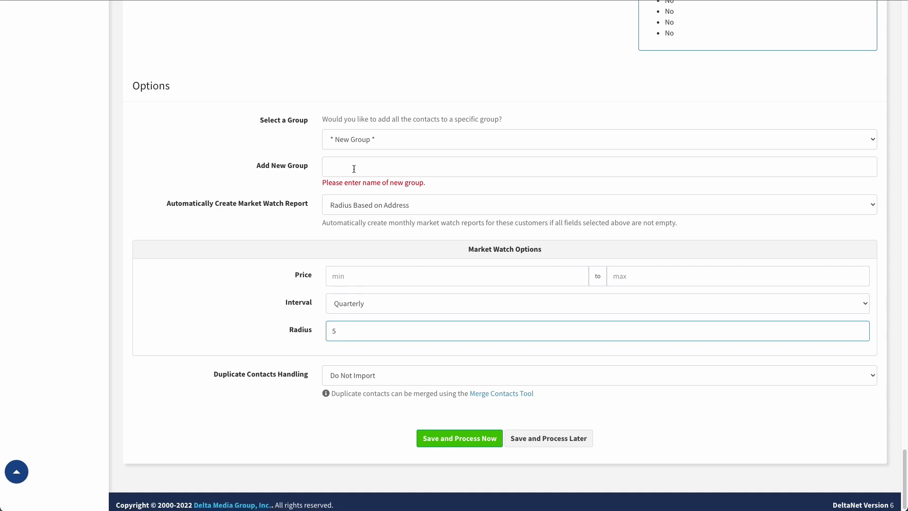
text(10)
scroll(308, 379, down, 1)
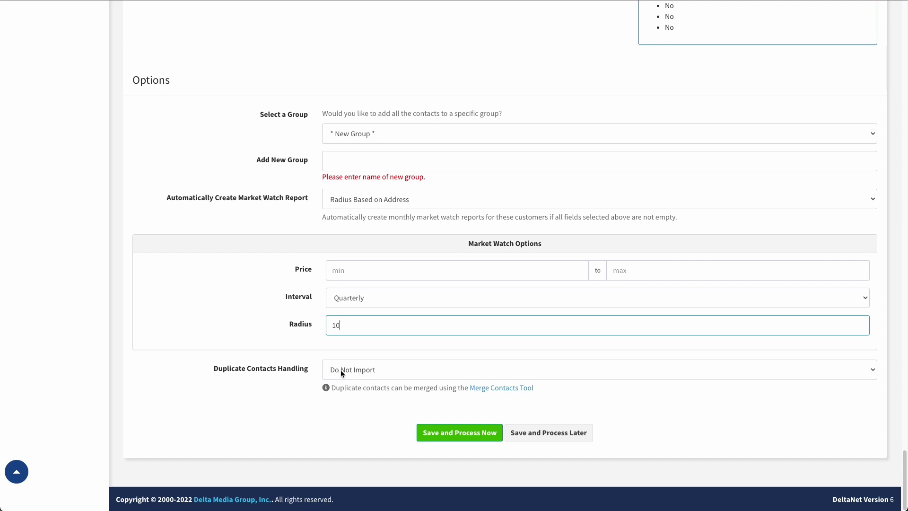
Try the Create Duplicate and Merge with Existing Contact (favor existing data) choices for Duplicate Contacts Handling
click(371, 368)
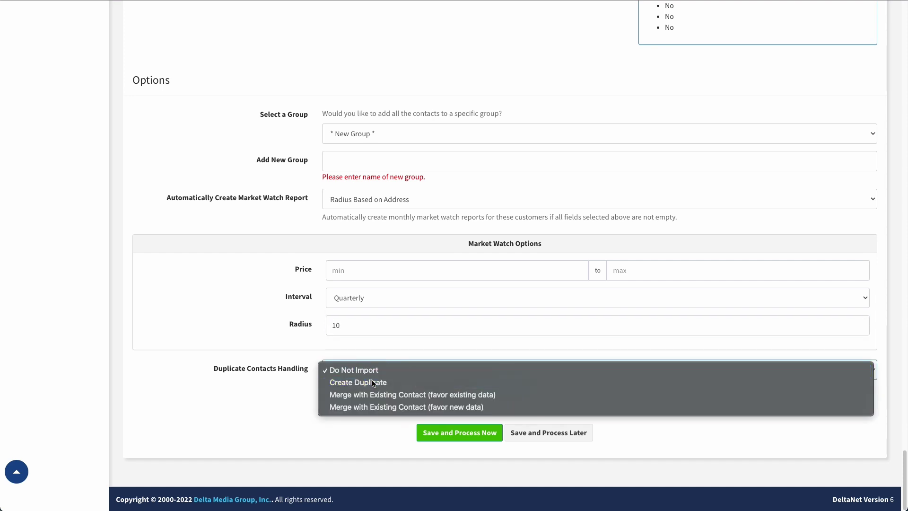
click(415, 382)
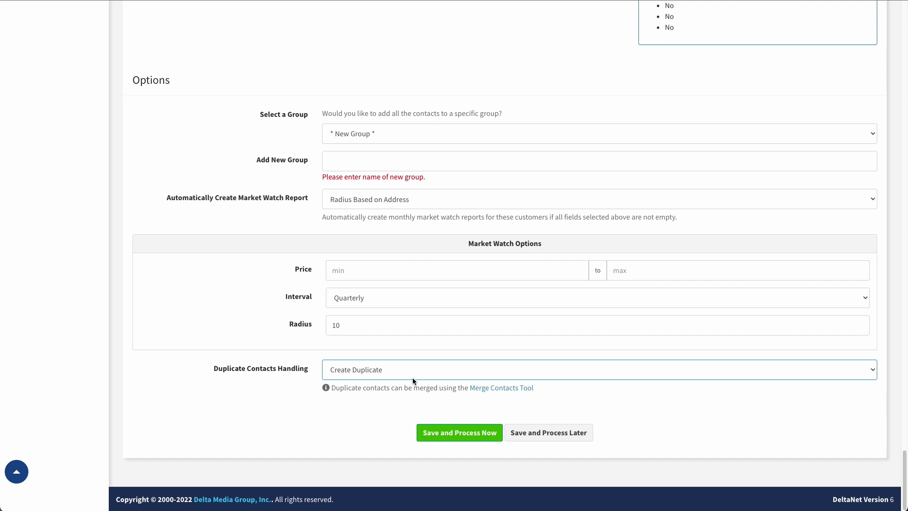
click(404, 374)
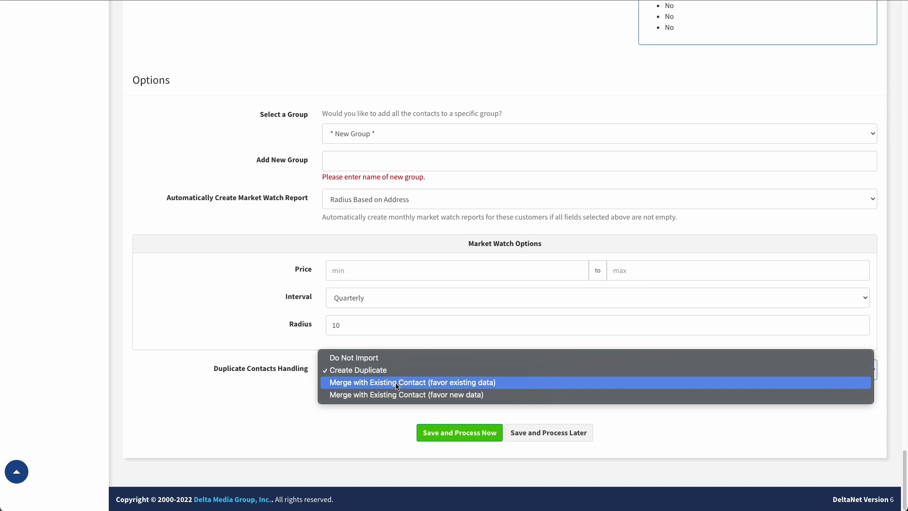
key(Escape)
key(Down)
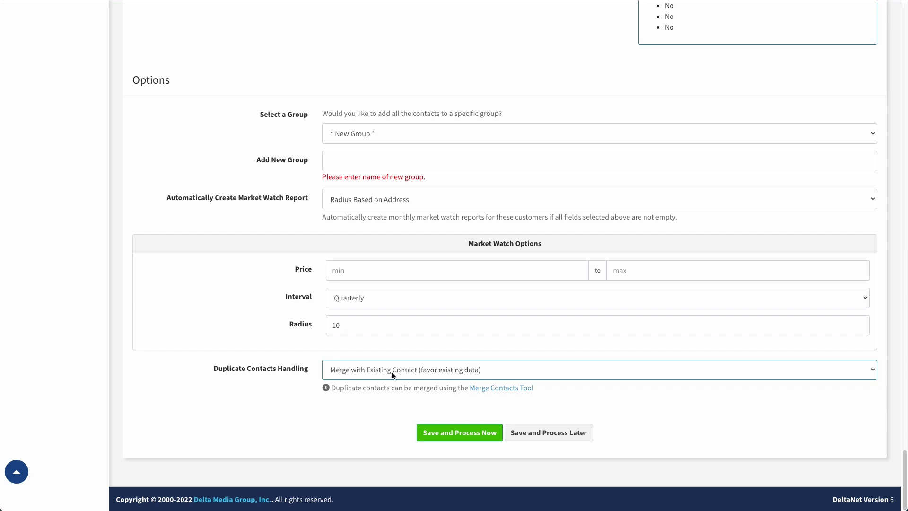
Set Duplicate Contacts Handling to Merge with Existing Contact (favor new data)
click(392, 375)
click(391, 379)
click(485, 375)
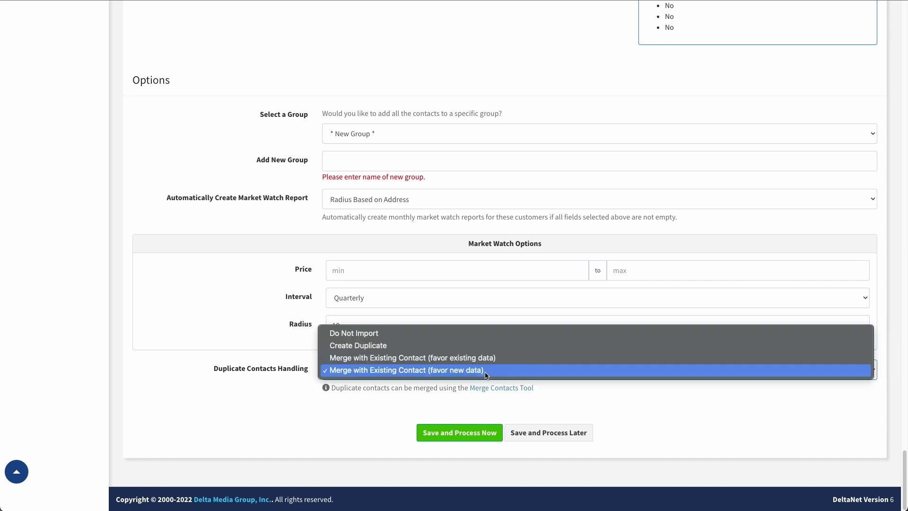
Try the Merge with Existing Contact (favor existing data) and Create Duplicate choices for Duplicate Contacts Handling
click(475, 358)
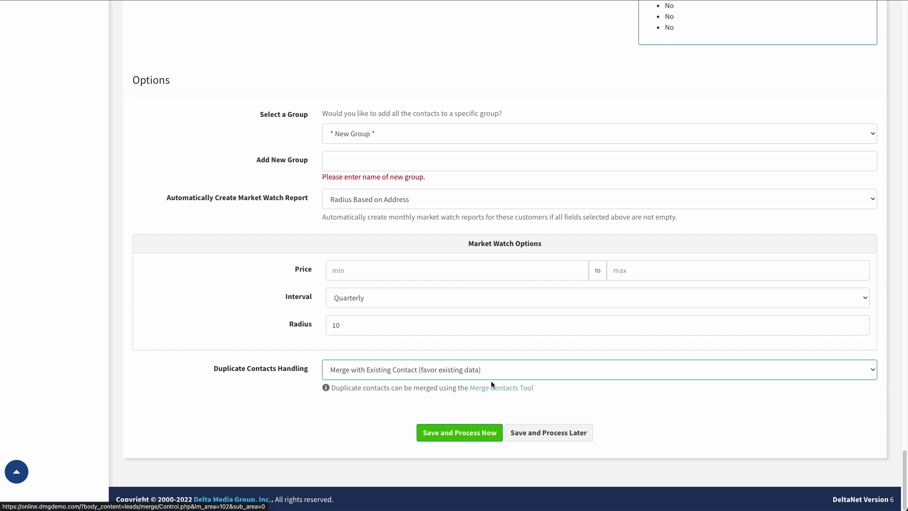
click(482, 370)
click(456, 356)
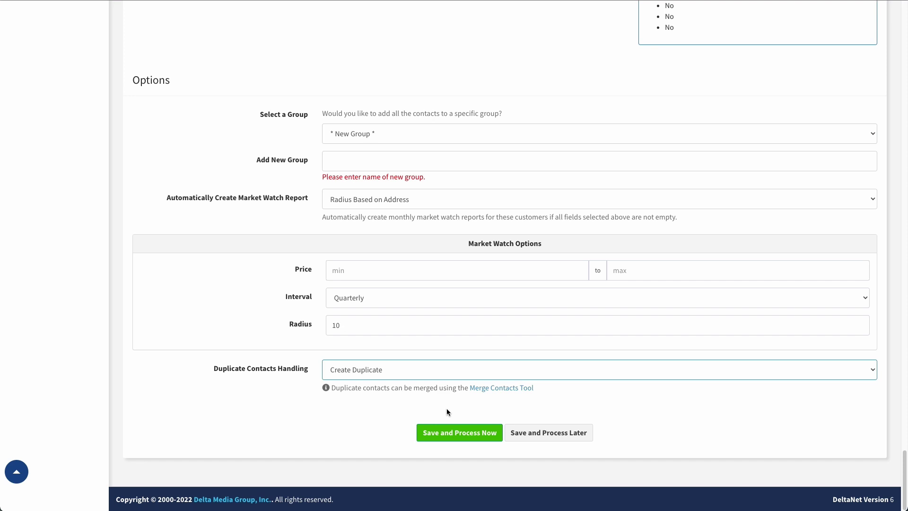
click(405, 368)
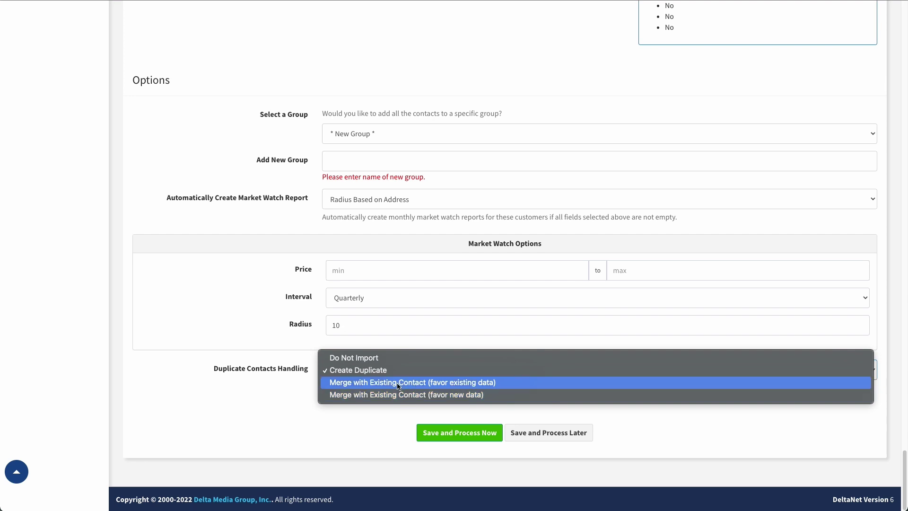
click(377, 413)
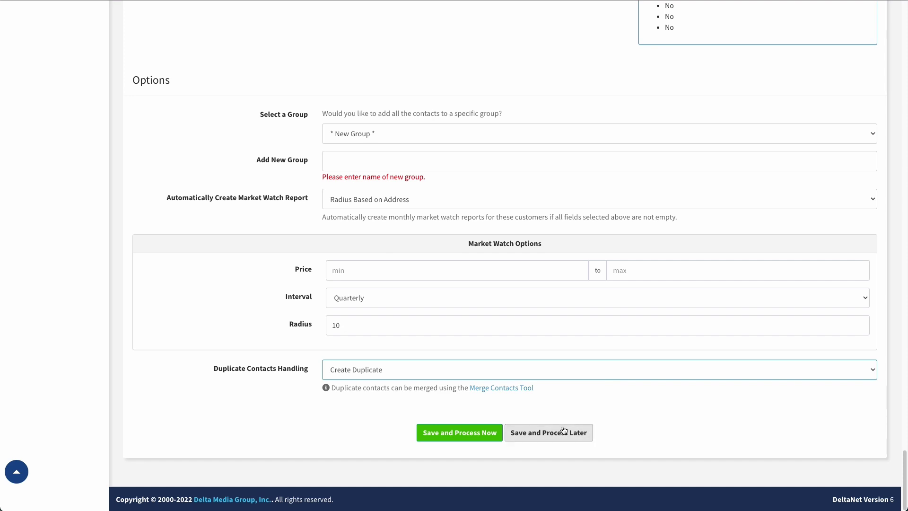
Set Duplicate Contacts Handling to Do Not Import and save the import options for processing later
click(443, 368)
click(416, 357)
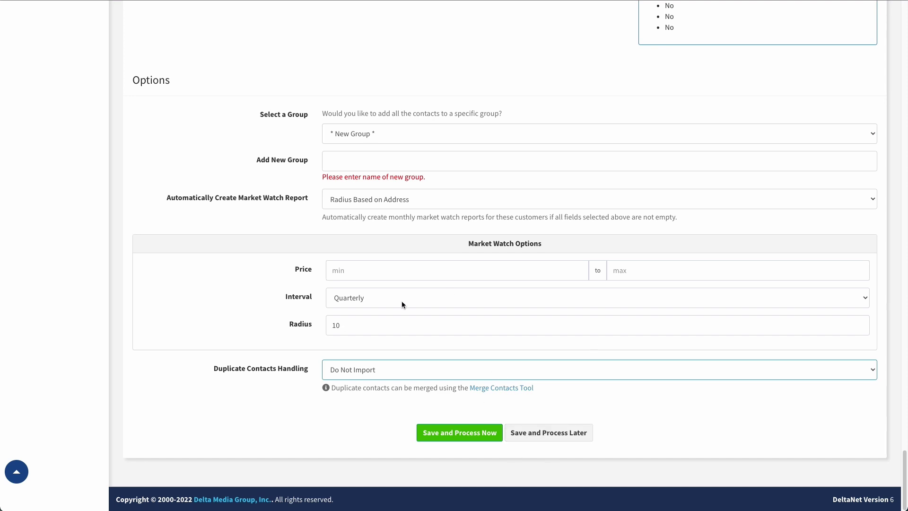
scroll(515, 358, up, 7)
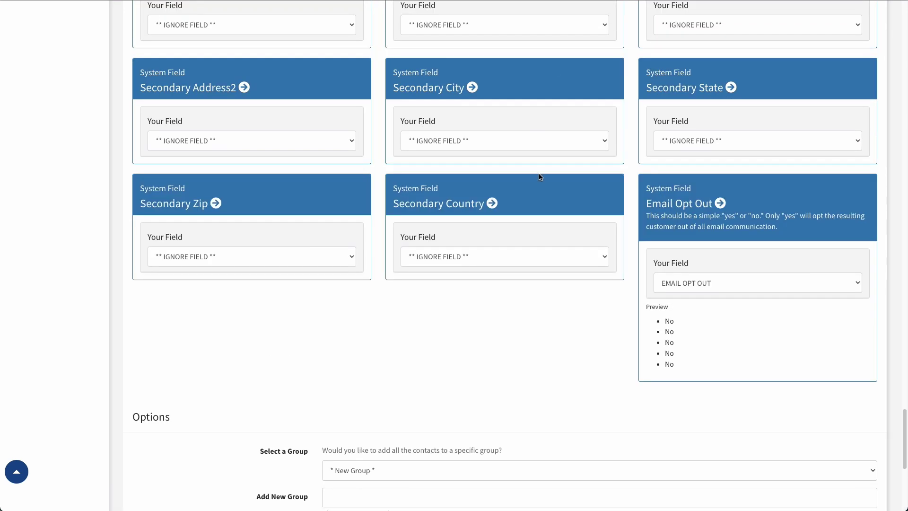
scroll(539, 174, down, 7)
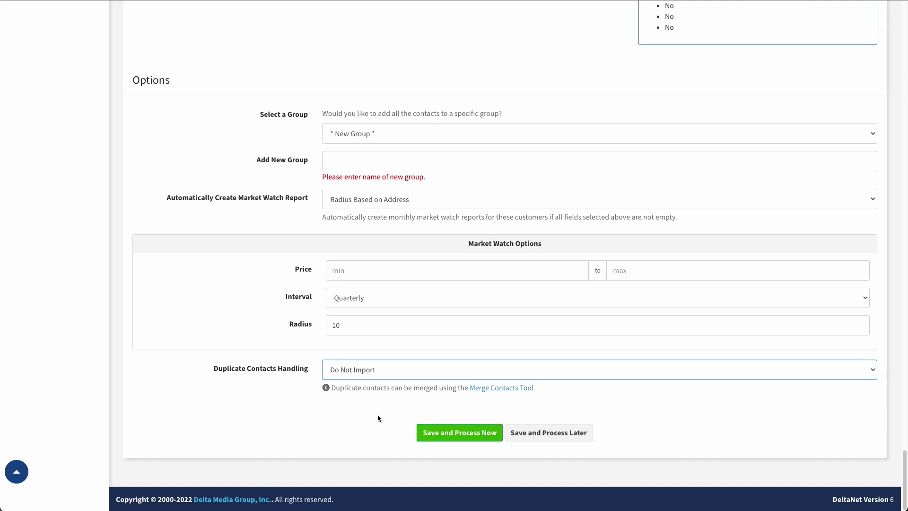
click(548, 434)
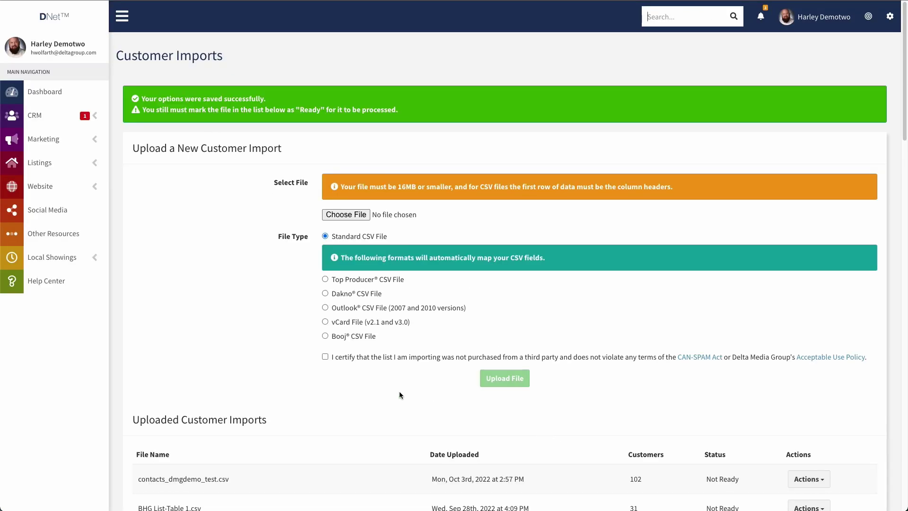
Reopen the options of the newest contacts_dmgdemo_test.csv import to review its field mapping, then return to the Customer Imports page
scroll(469, 307, down, 3)
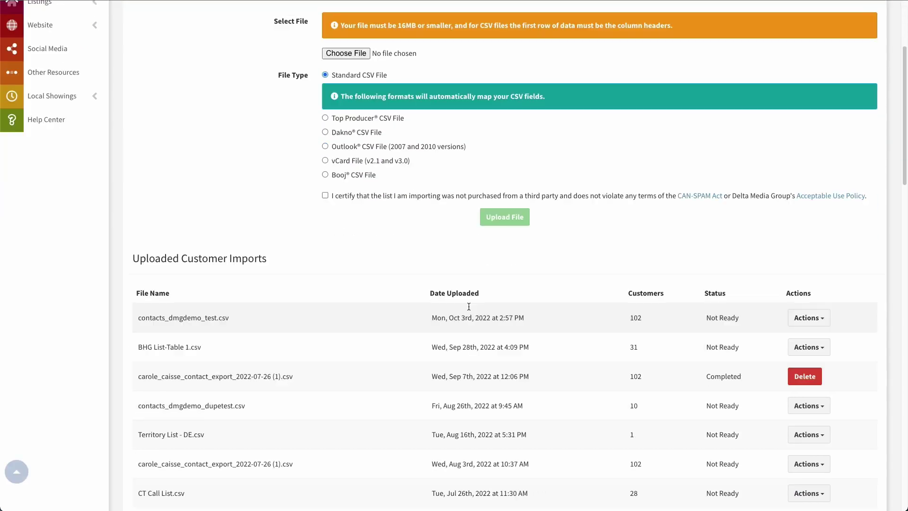
scroll(469, 307, down, 2)
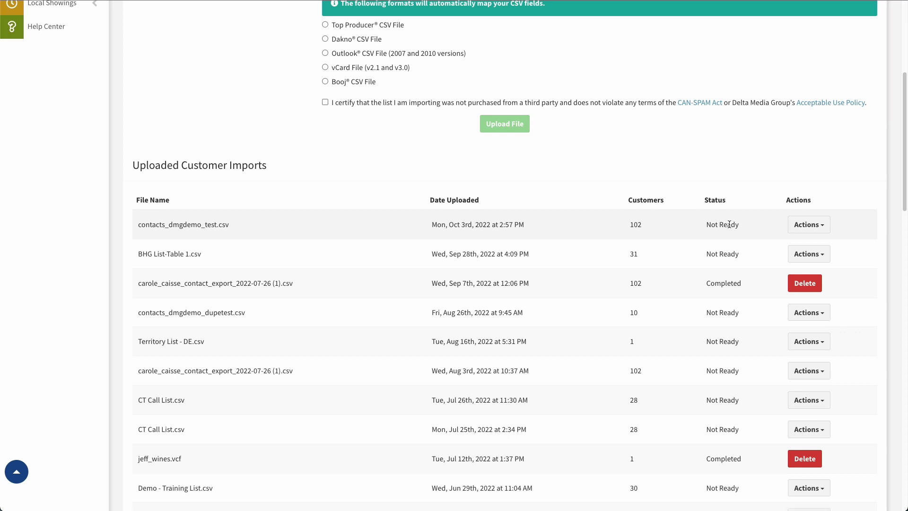
click(826, 227)
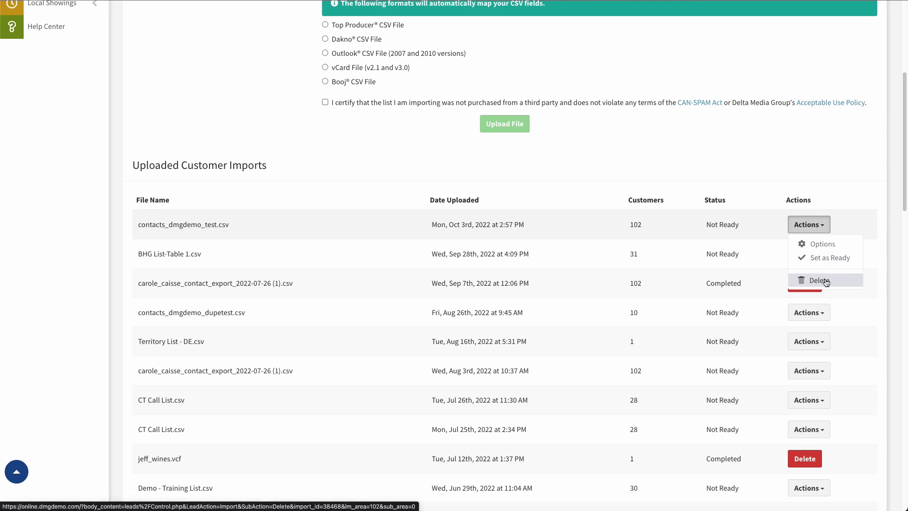
click(829, 244)
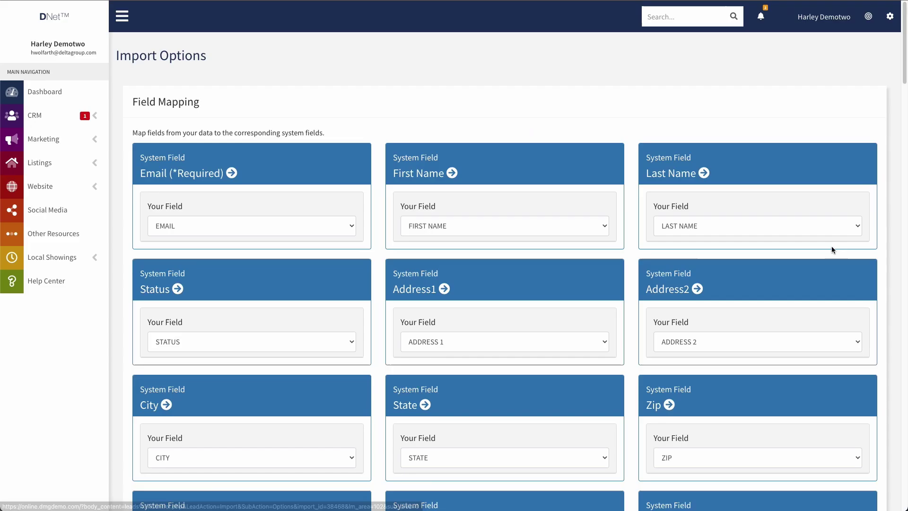
scroll(524, 399, down, 20)
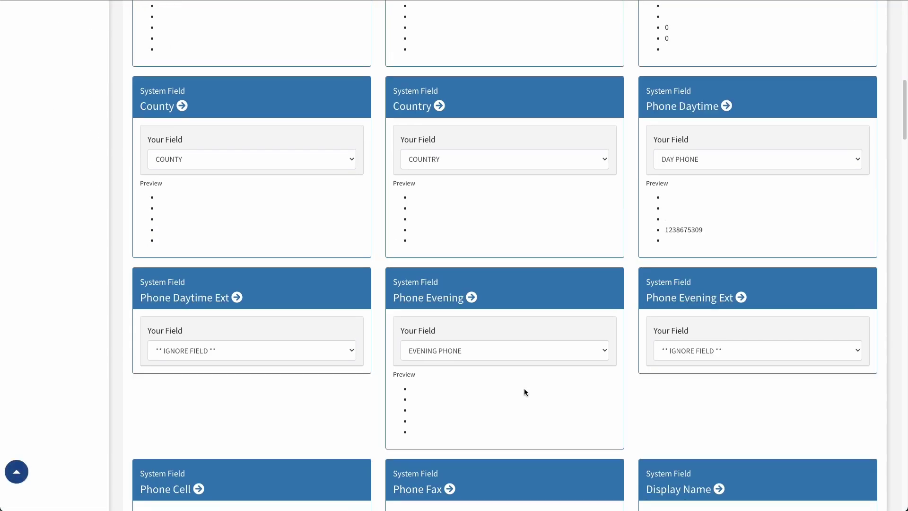
scroll(286, 197, up, 12)
scroll(314, 248, up, 9)
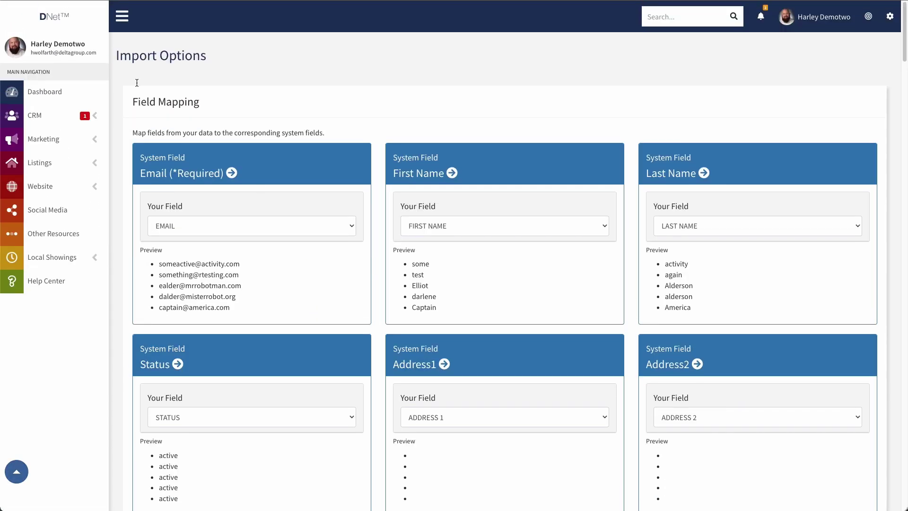
key(alt+Left)
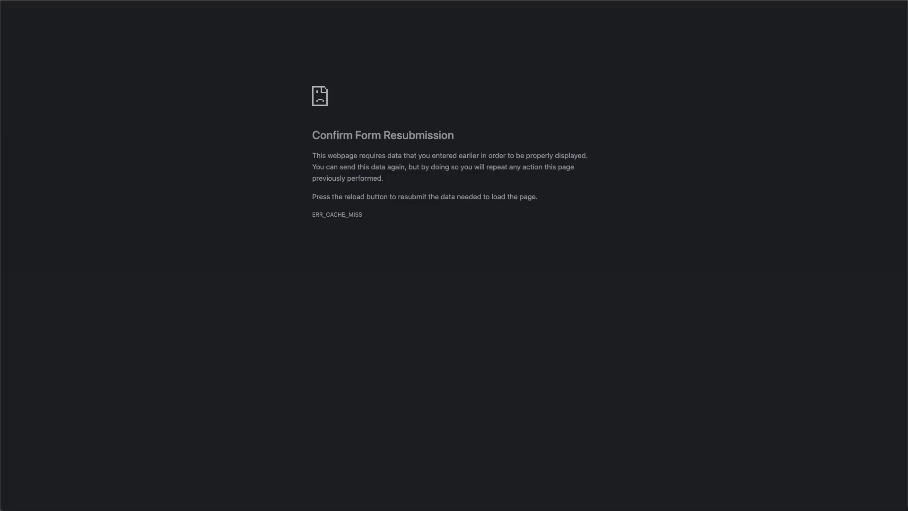
key(ctrl+r)
click(525, 46)
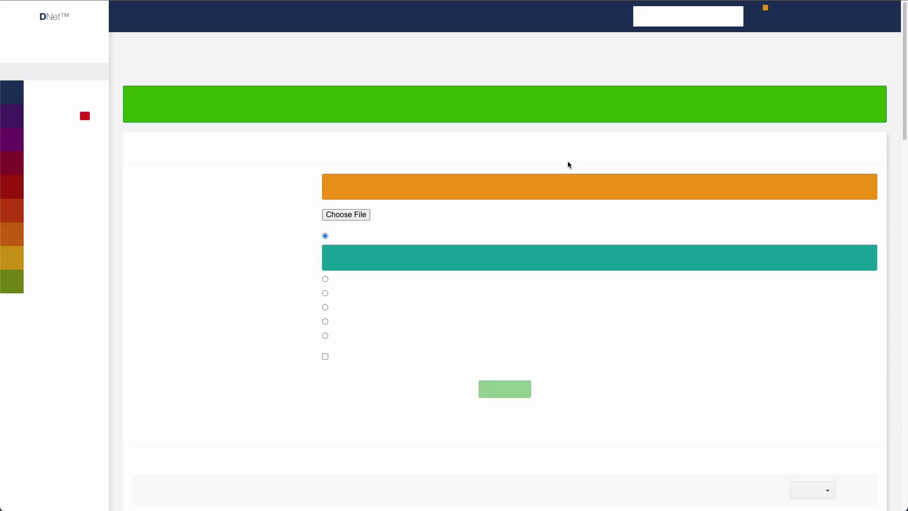
Examine the actions available for the newest contacts_dmgdemo_test.csv import and look through the list of uploaded customer imports
scroll(620, 199, down, 4)
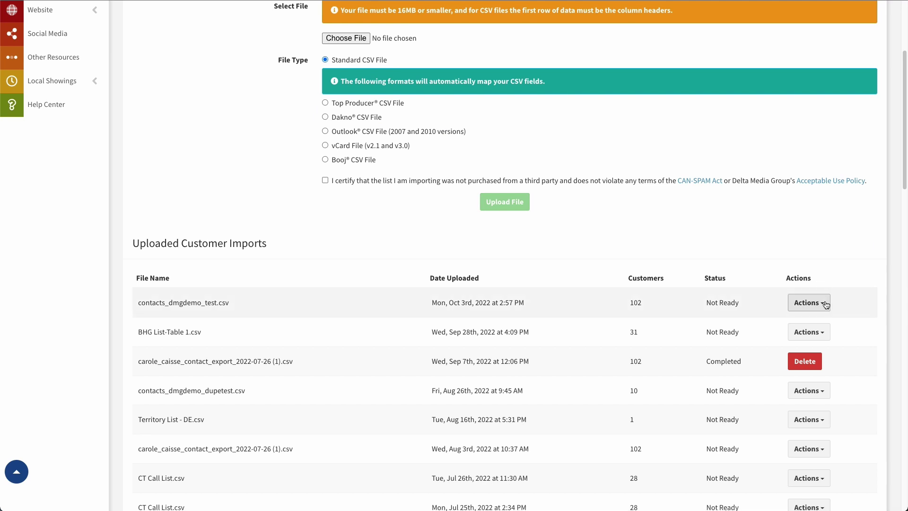
click(825, 304)
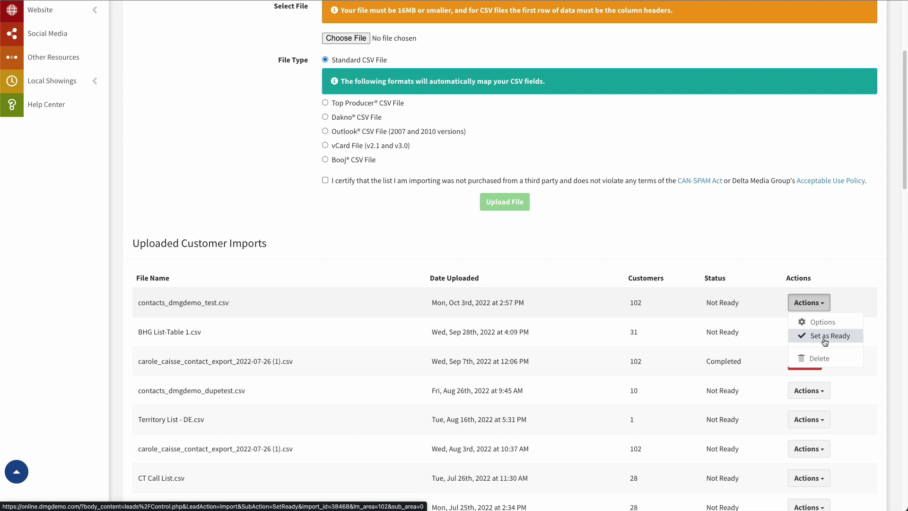
click(693, 220)
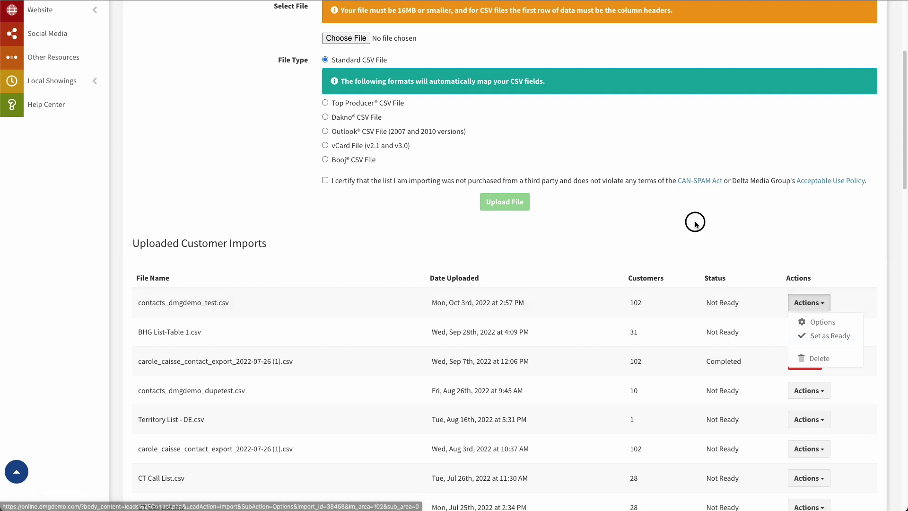
scroll(620, 296, down, 3)
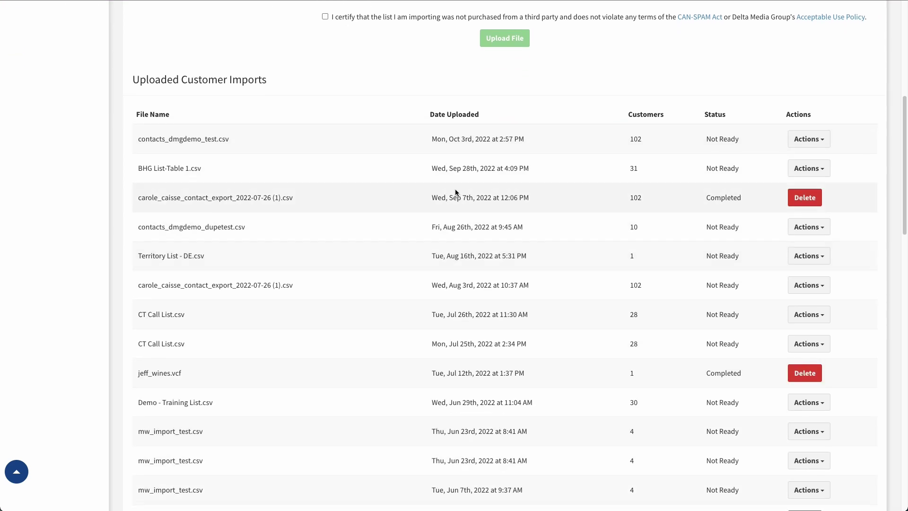
scroll(459, 417, down, 11)
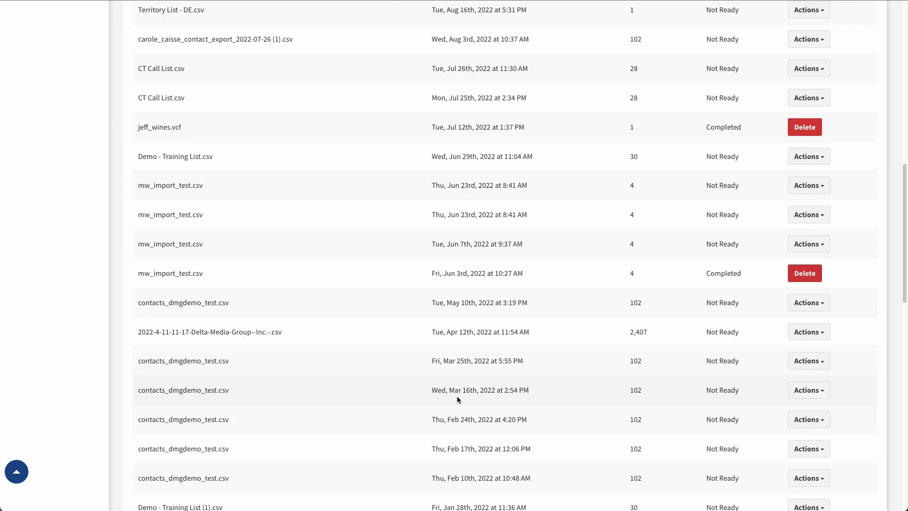
scroll(467, 390, down, 1)
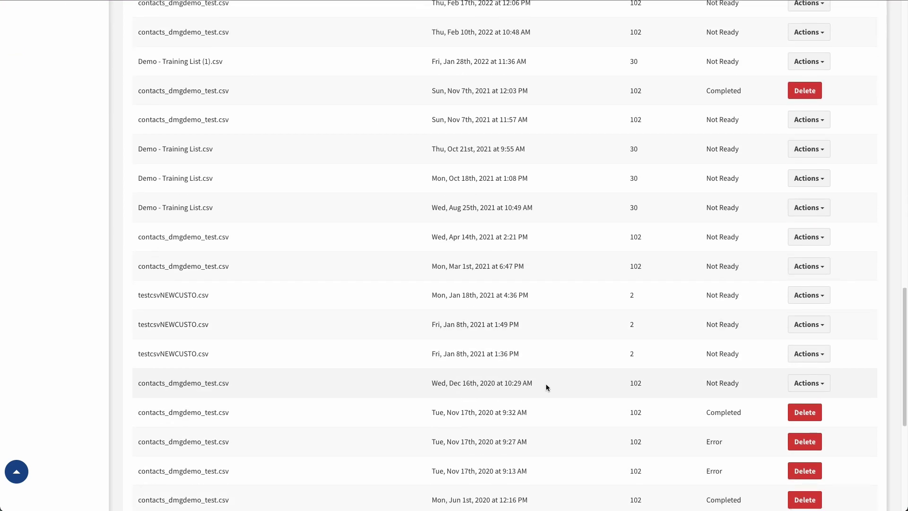
scroll(529, 387, up, 20)
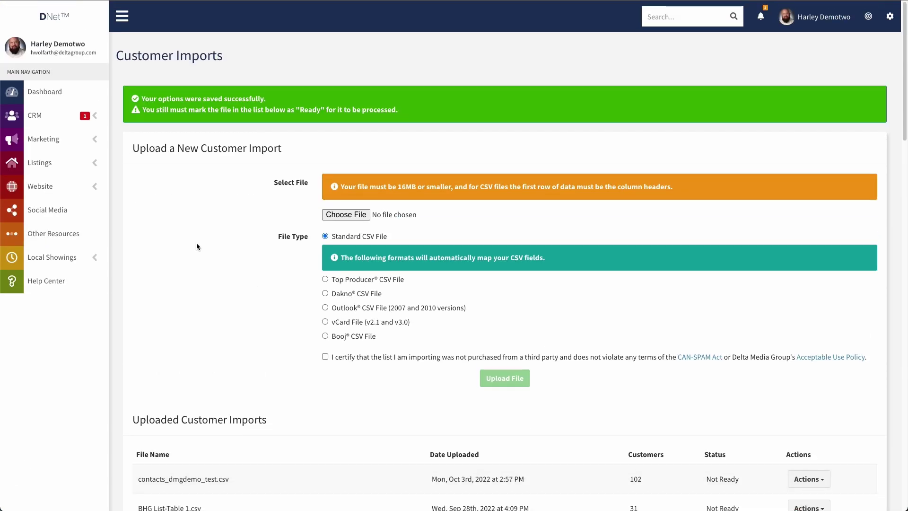
Open the CRM's Delete Imports page and select the import of 102 customers dated 09/07/2022 12:08 PM
click(33, 116)
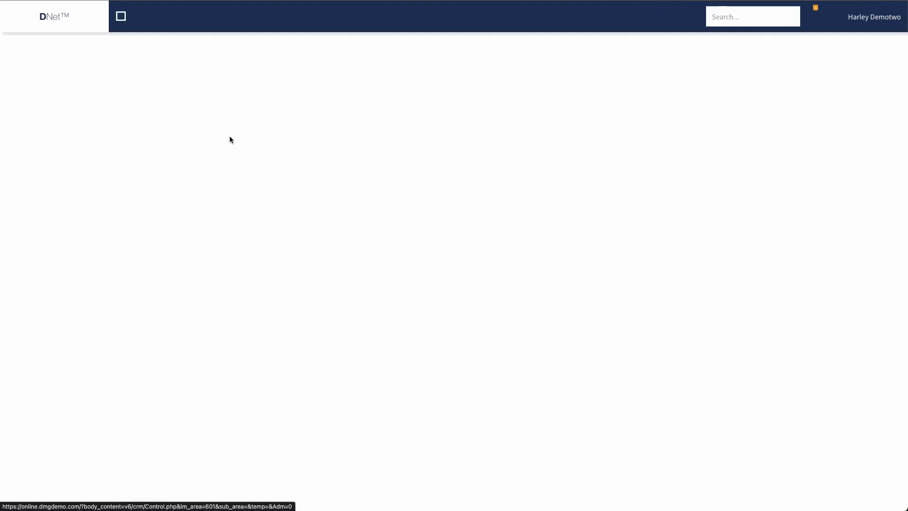
scroll(506, 189, down, 13)
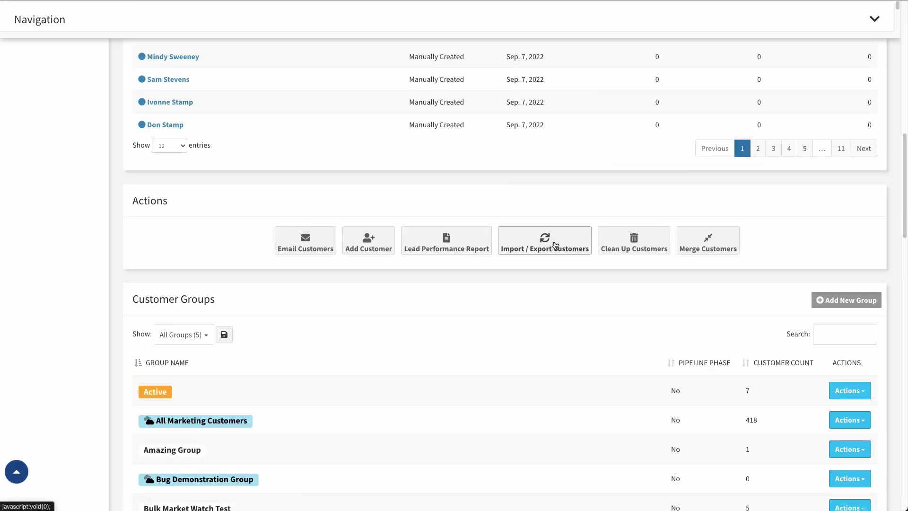
click(555, 244)
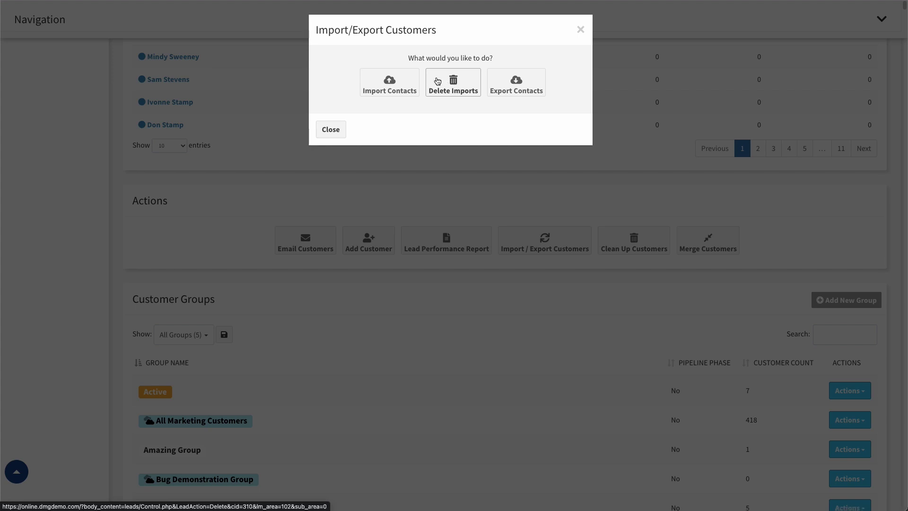
click(454, 81)
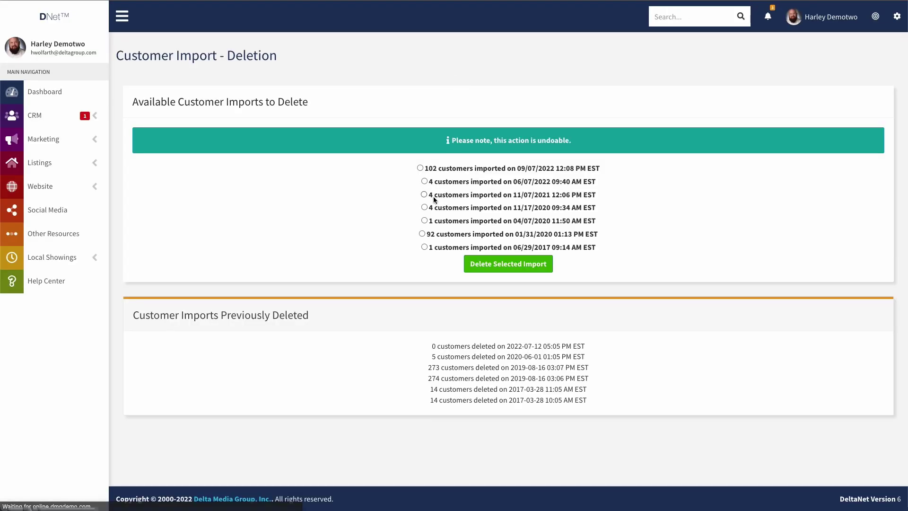
click(420, 167)
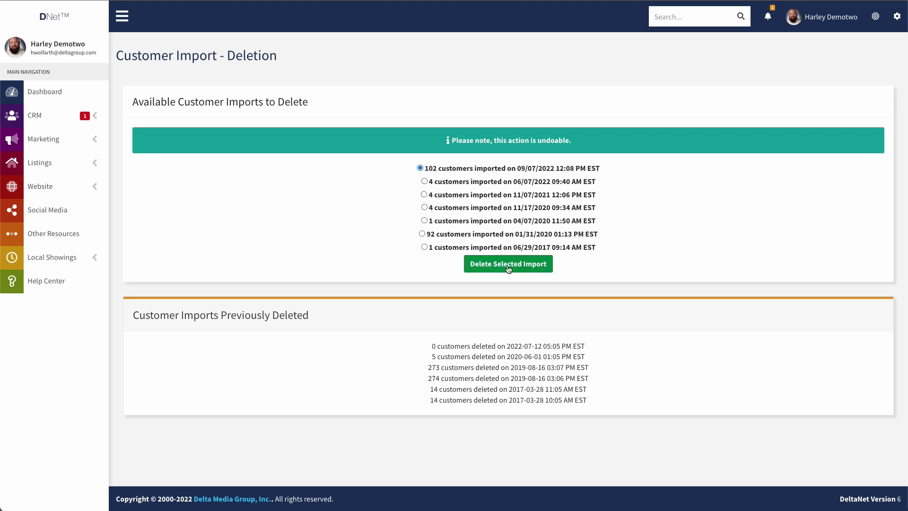